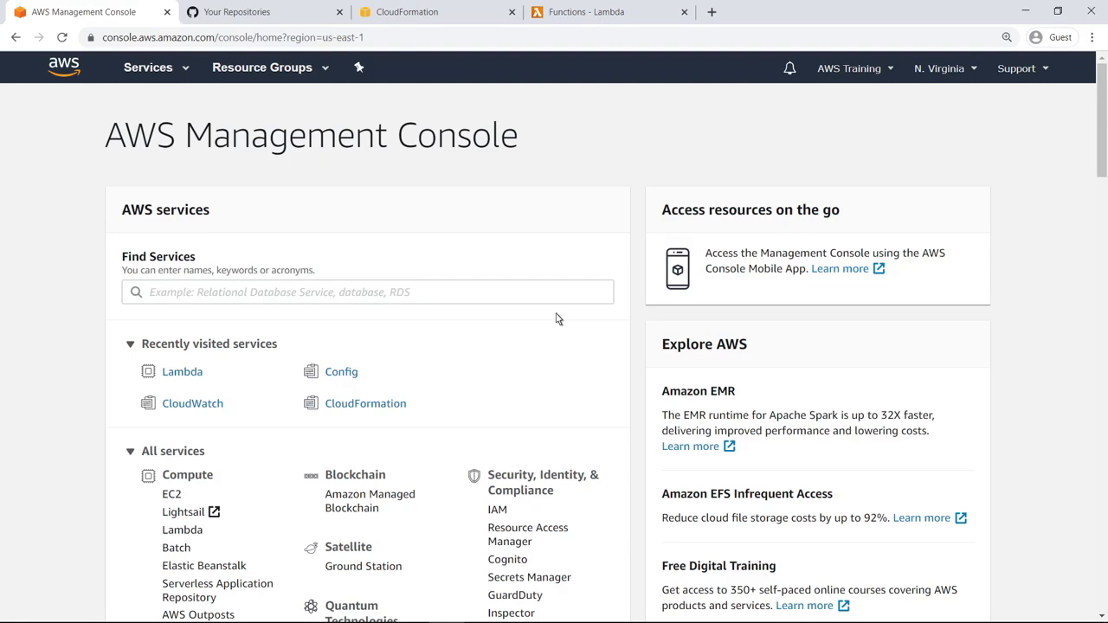
Open the AWS Config dashboard, and switch to GitHub to view the sample account's repositories
left_click(341, 372)
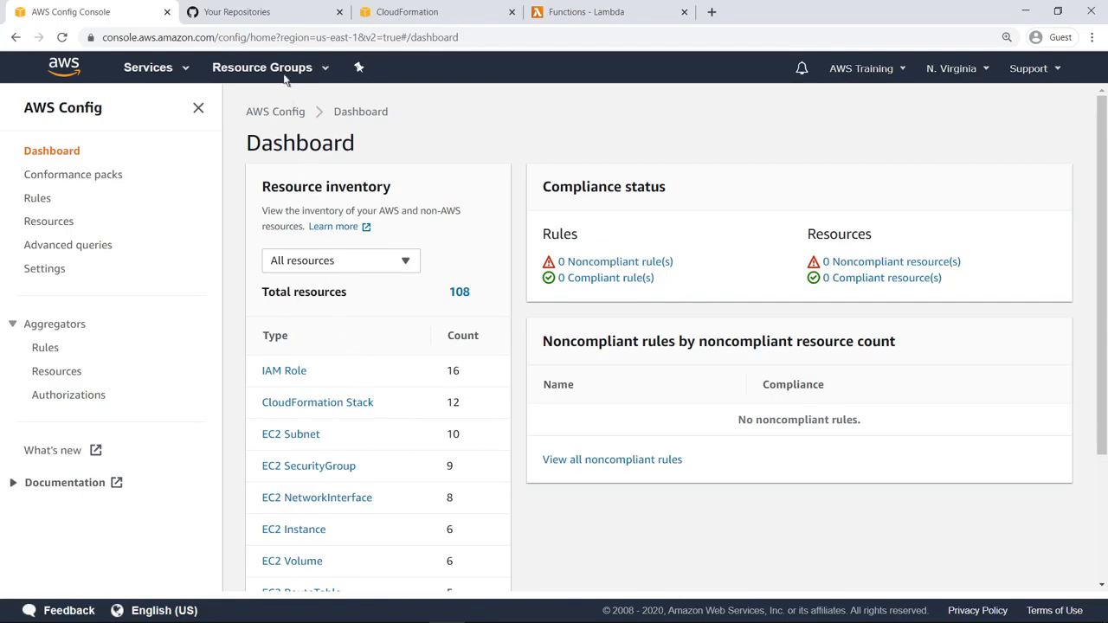
left_click(270, 18)
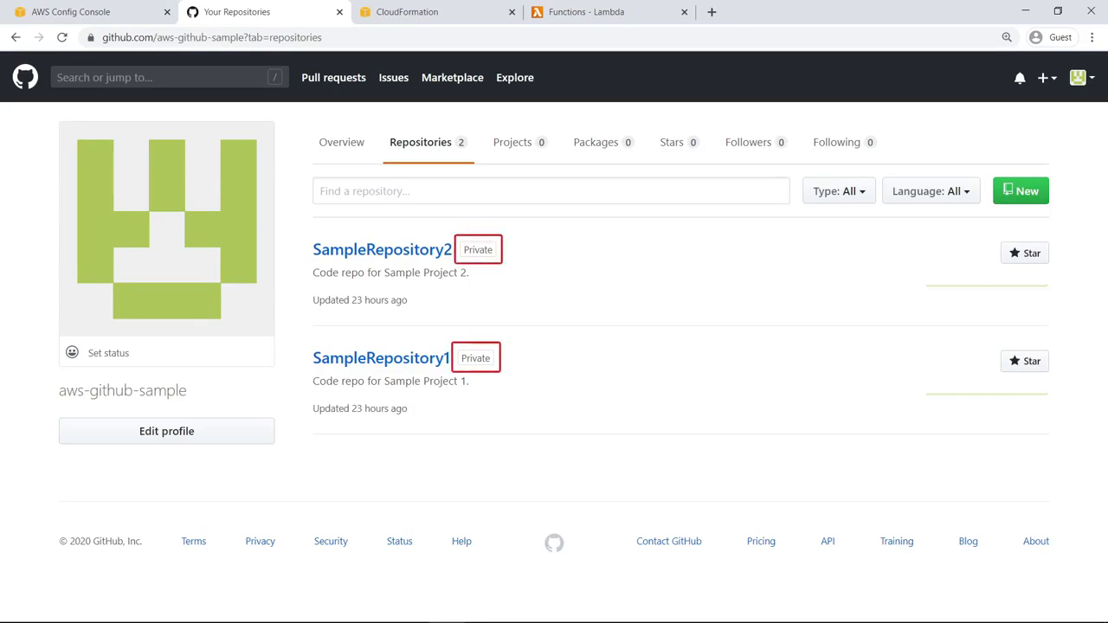
In the CloudFormation registry, filter resource types to Private and examine the schema of SampleOrg::GitHub::Repository
left_click(407, 12)
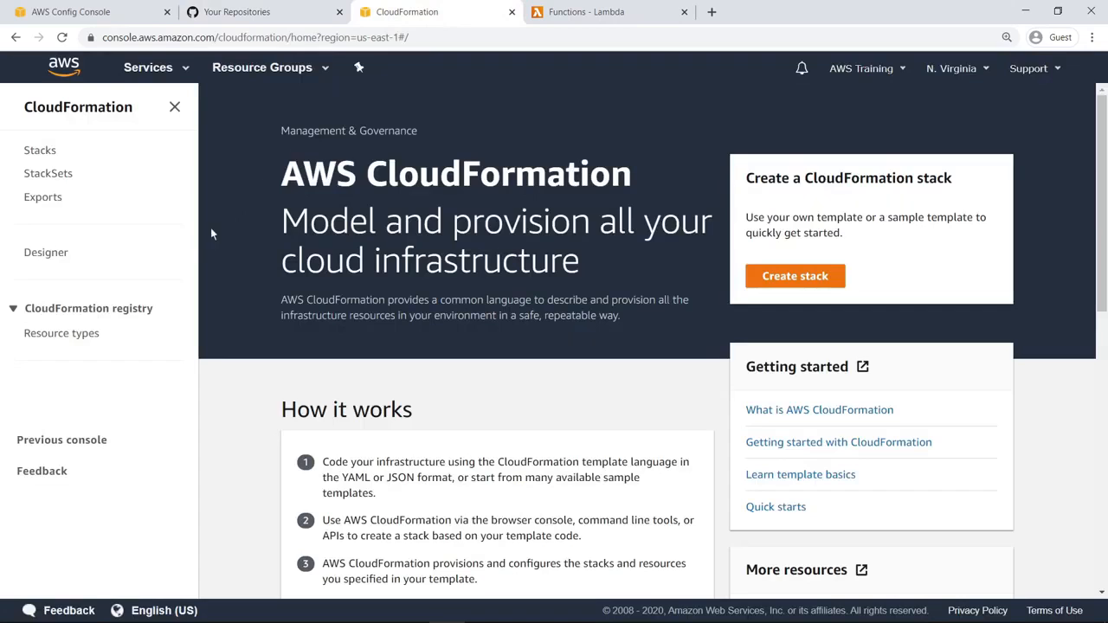
left_click(62, 333)
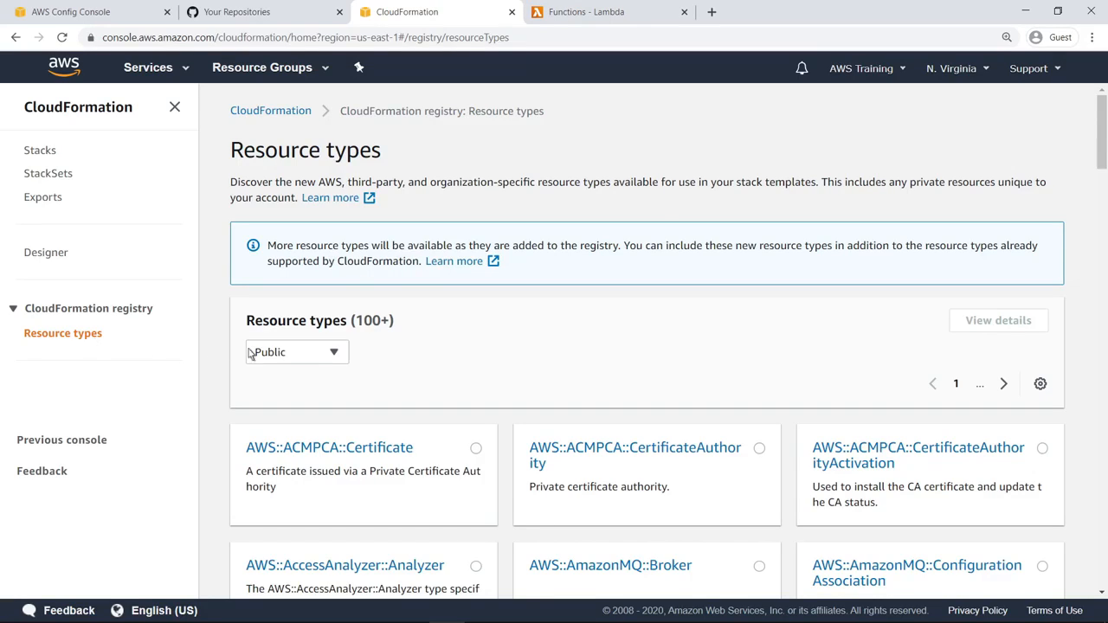
left_click(333, 355)
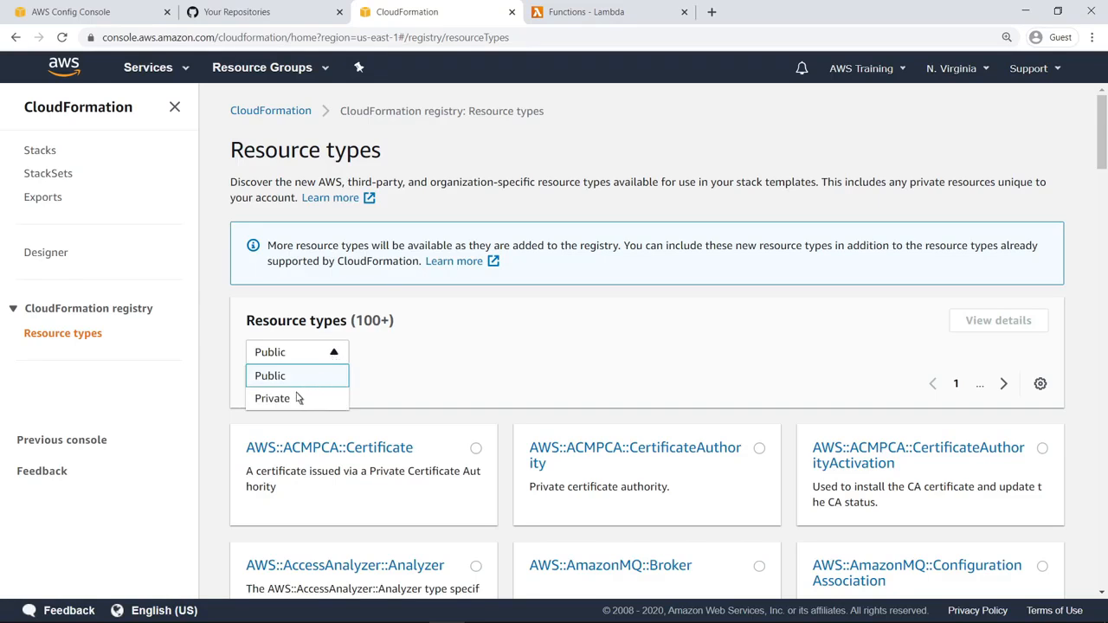
left_click(291, 401)
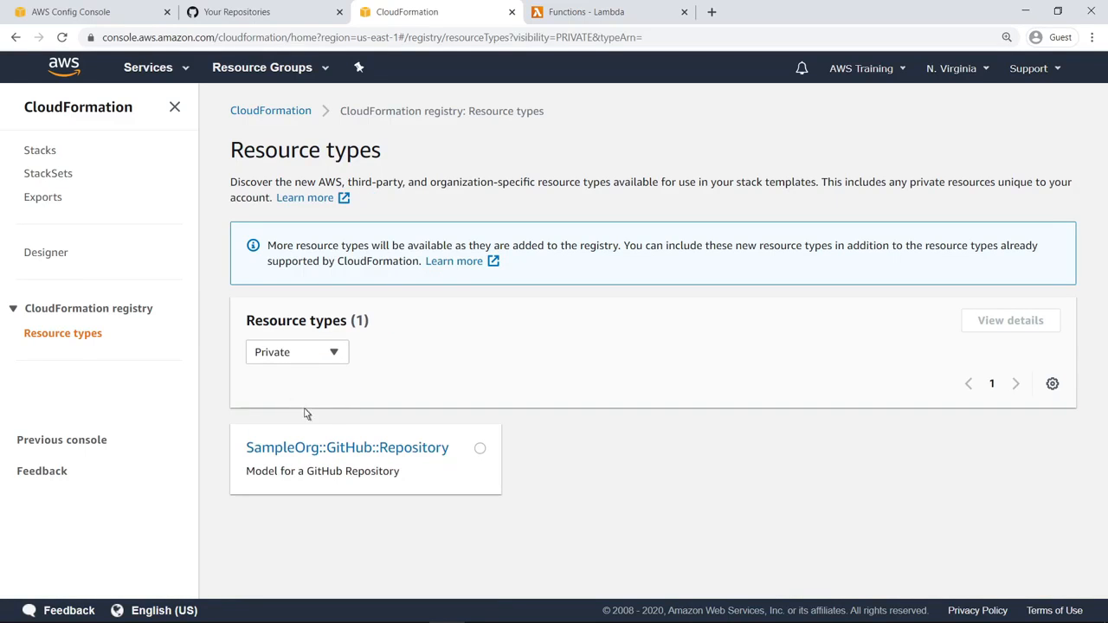
left_click(445, 455)
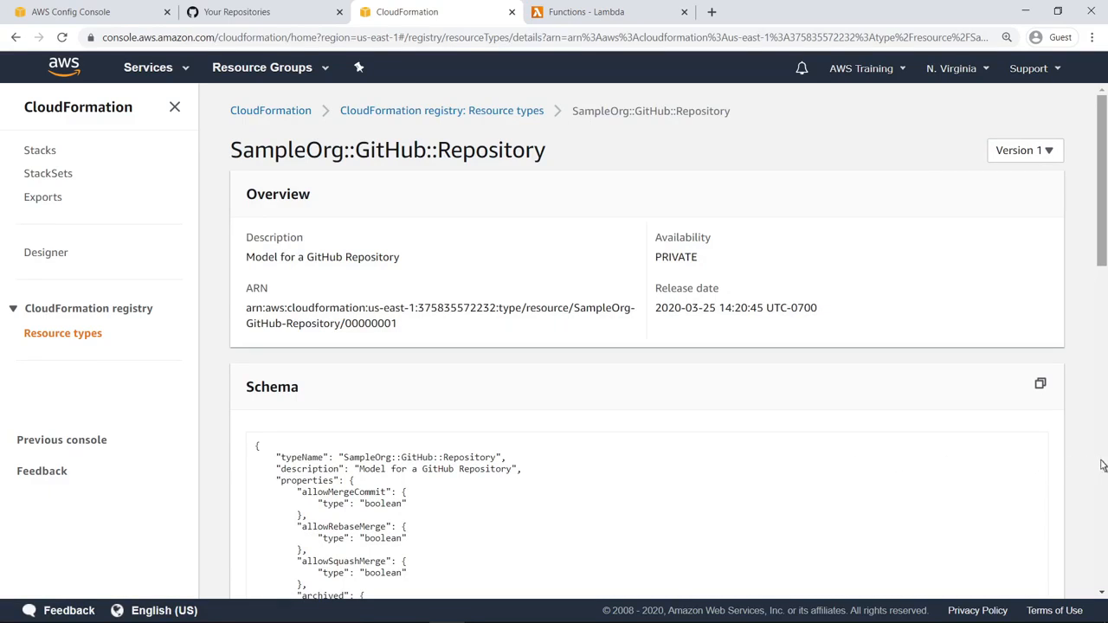
scroll(1102, 465, "down", 3)
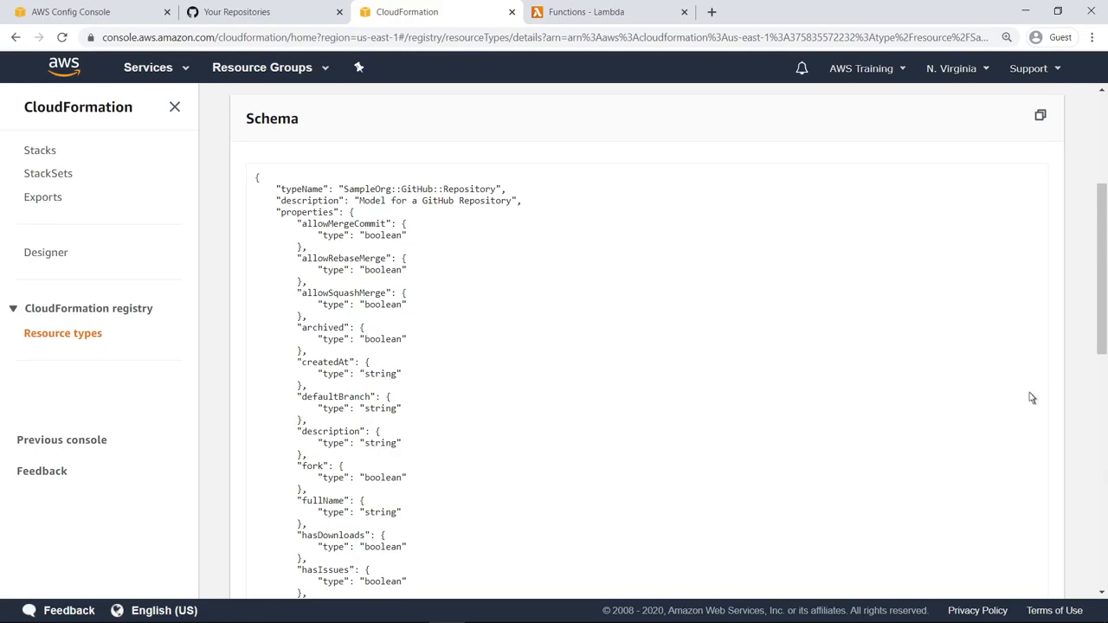
Open the githubConnector Lambda function and examine the resource type and Secrets Manager ARN assigned in its code
left_click(632, 19)
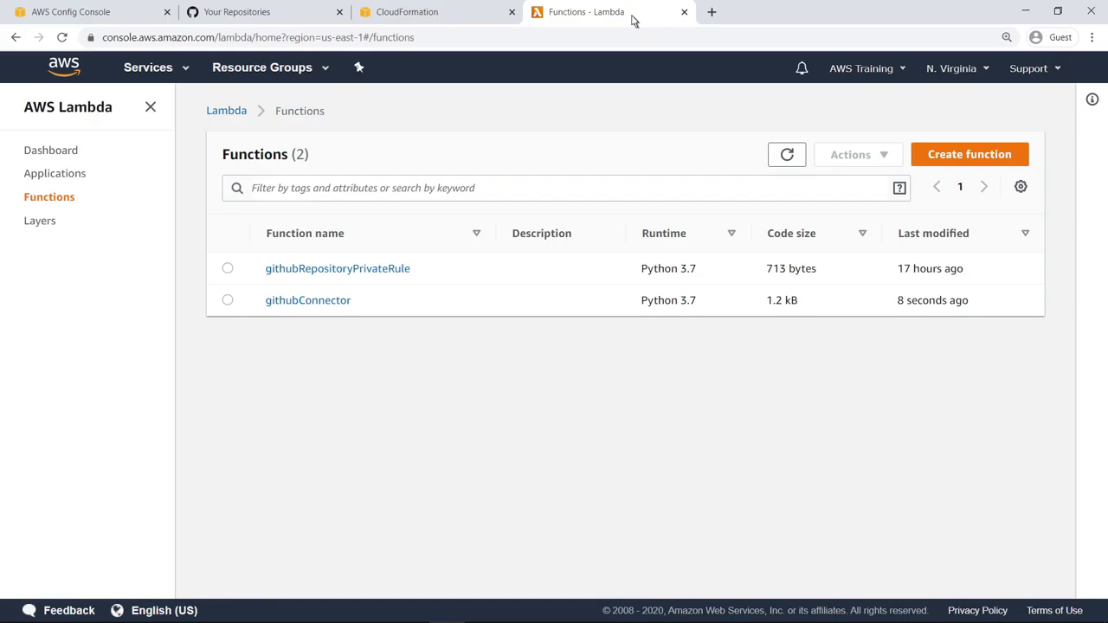
left_click(349, 304)
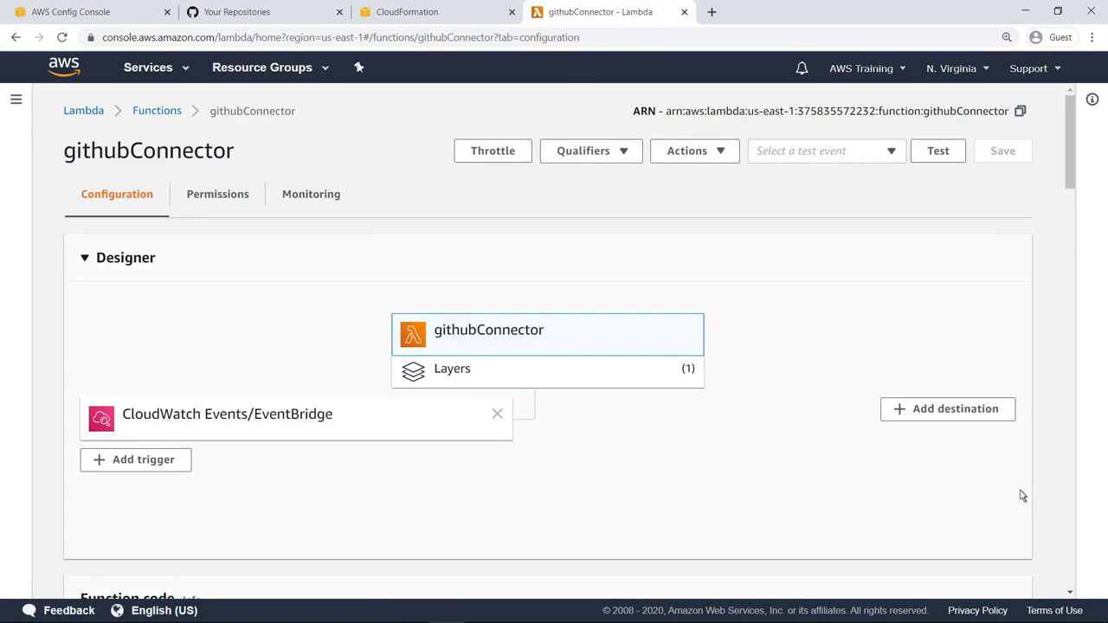
scroll(1070, 504, "down", 5)
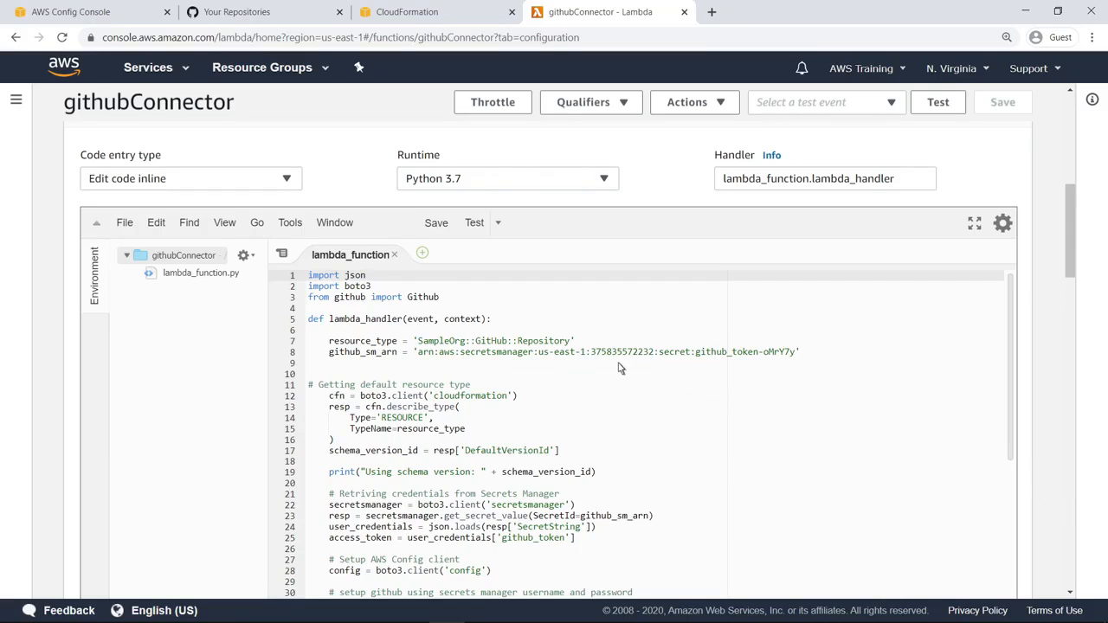
left_click_drag(418, 341, 573, 341)
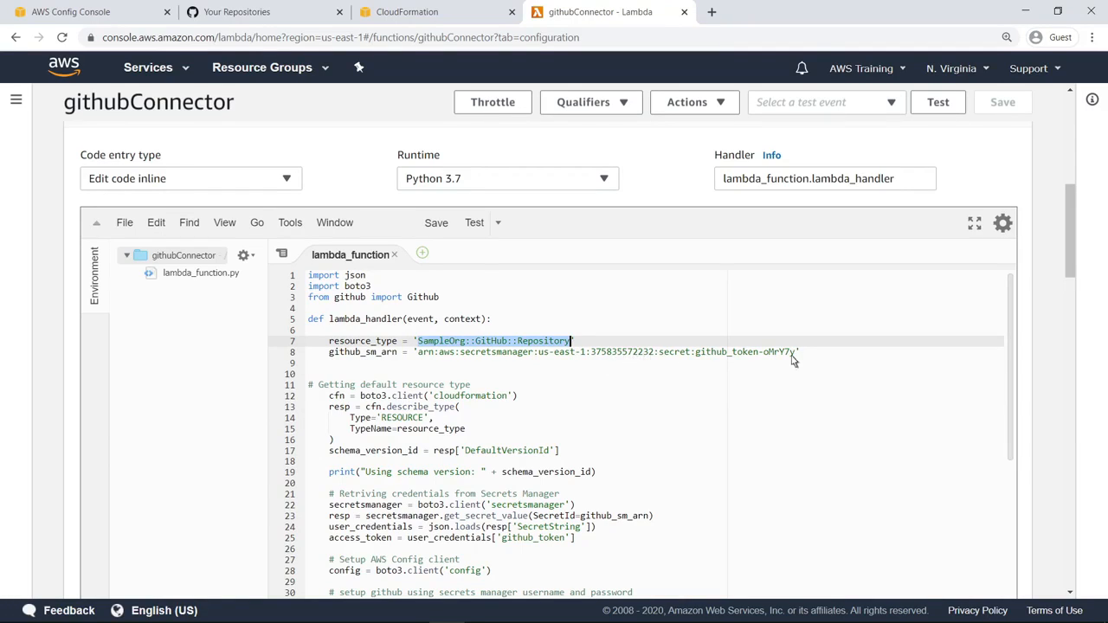
left_click_drag(418, 352, 794, 356)
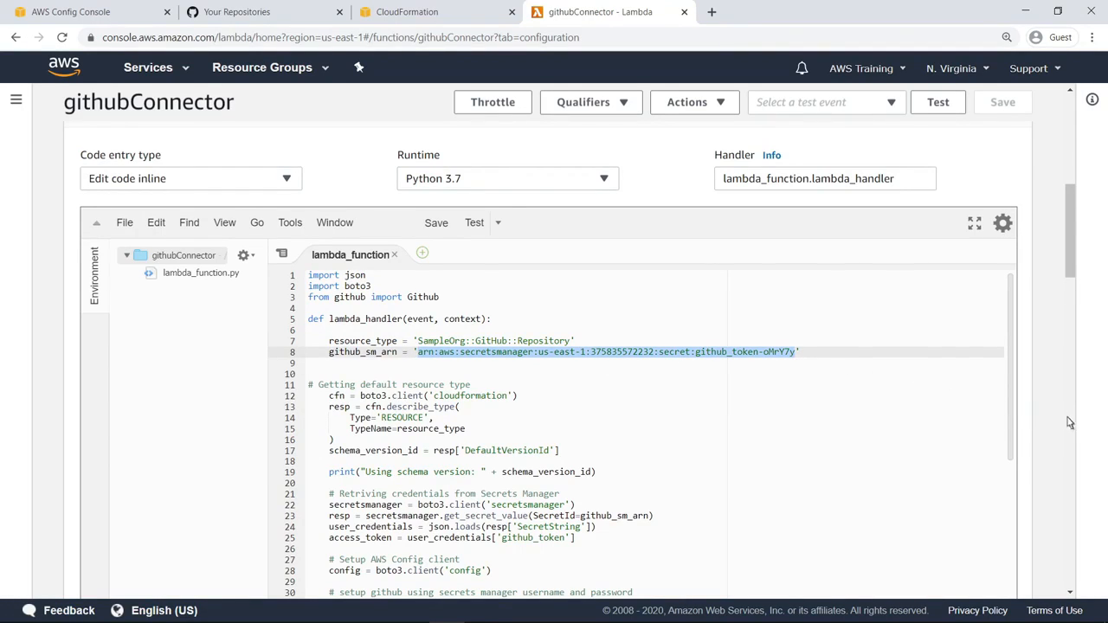
From githubConnector's basic settings, open its execution role in IAM and review the JSON permissions of CustomLambdaPolicy
scroll(1072, 423, "down", 10)
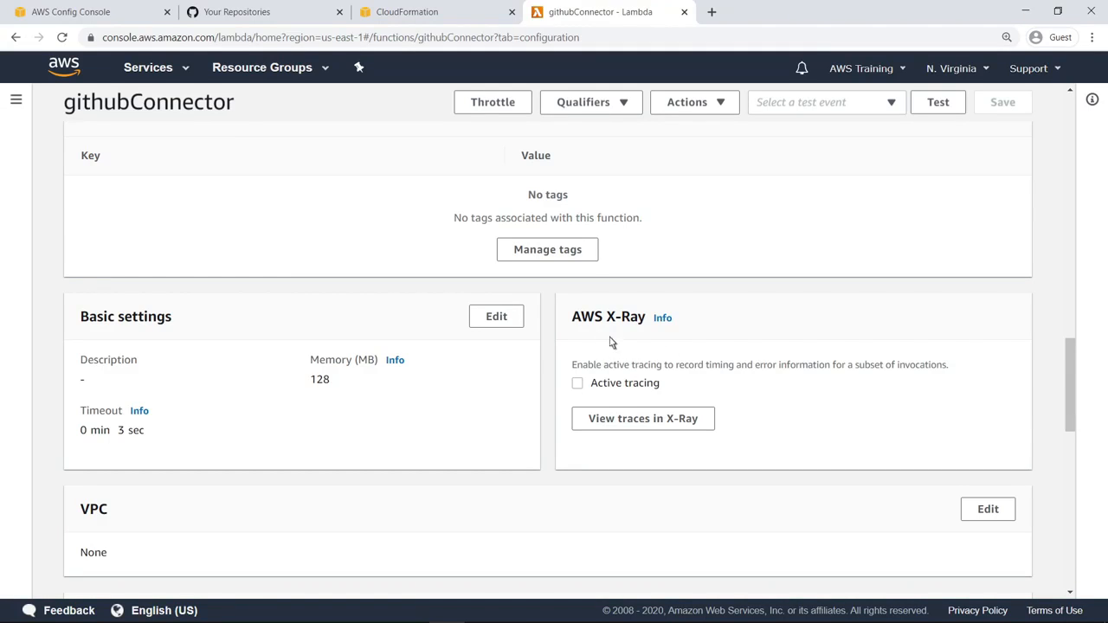
left_click(496, 317)
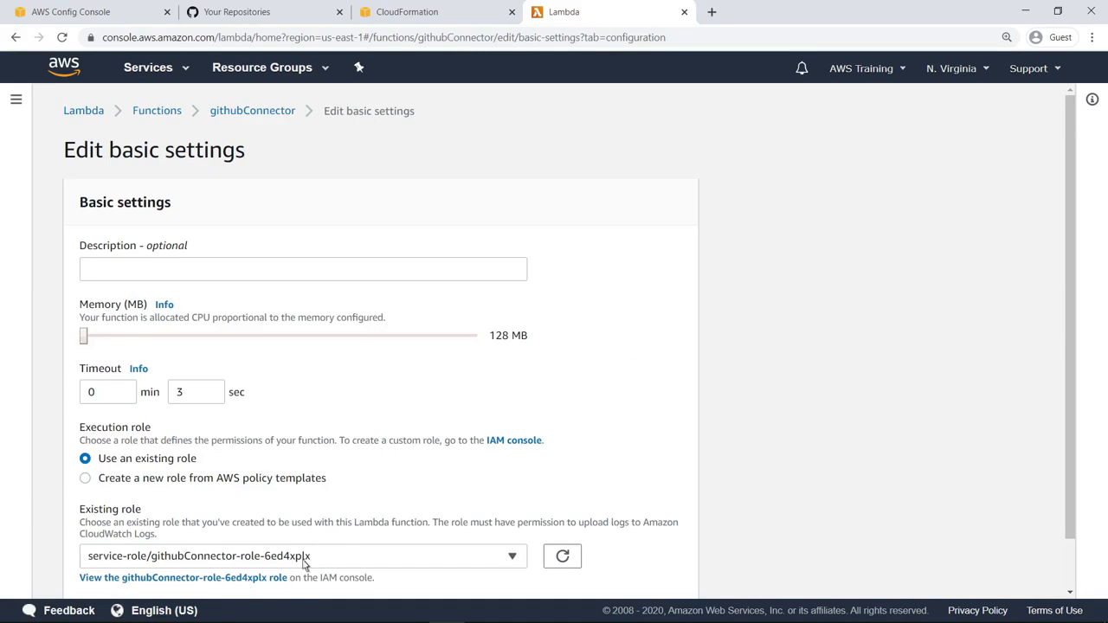
left_click(260, 578)
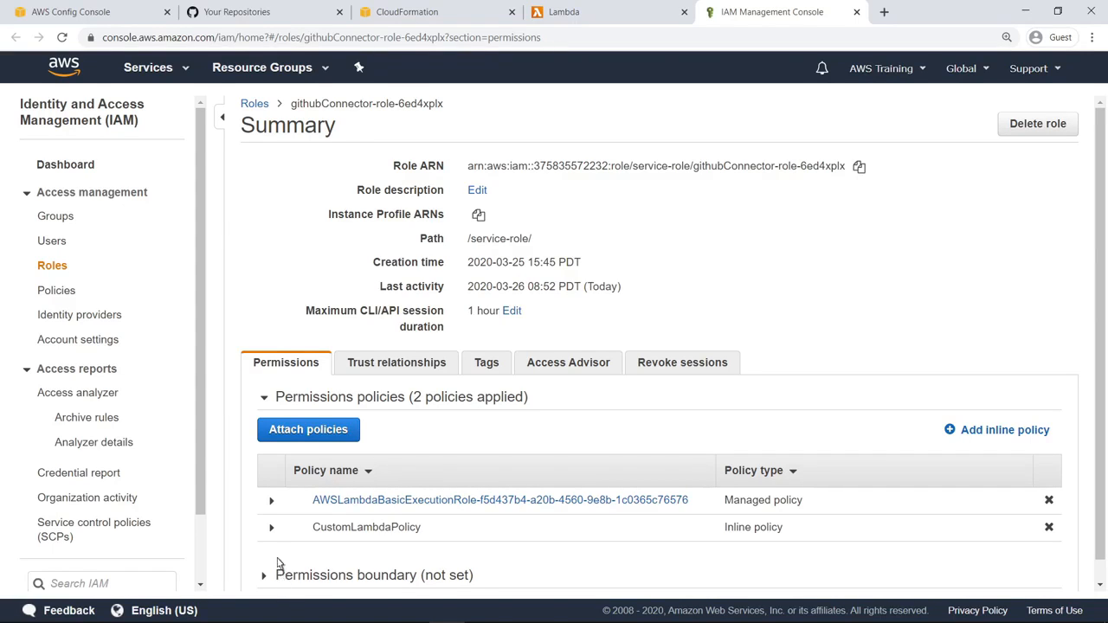
left_click(271, 529)
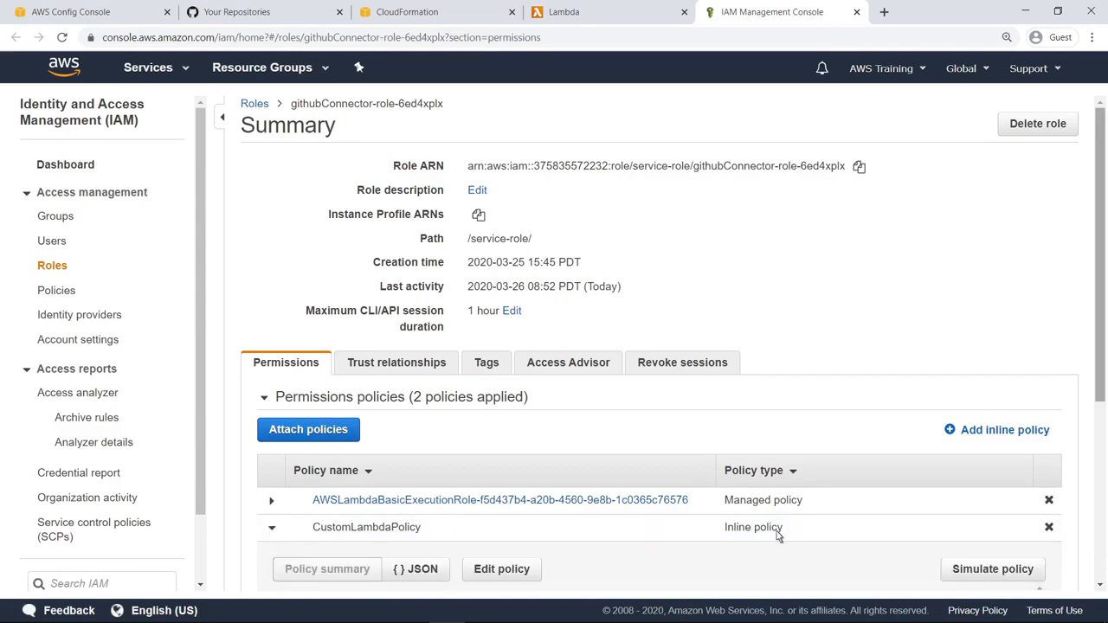
scroll(1101, 538, "down", 3)
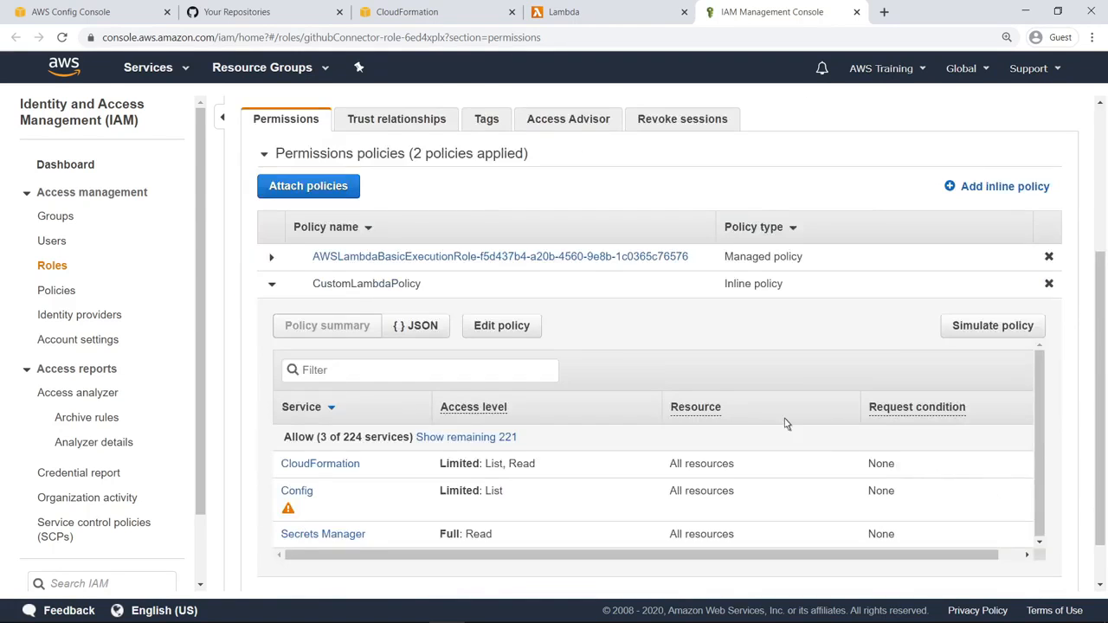
left_click(534, 328)
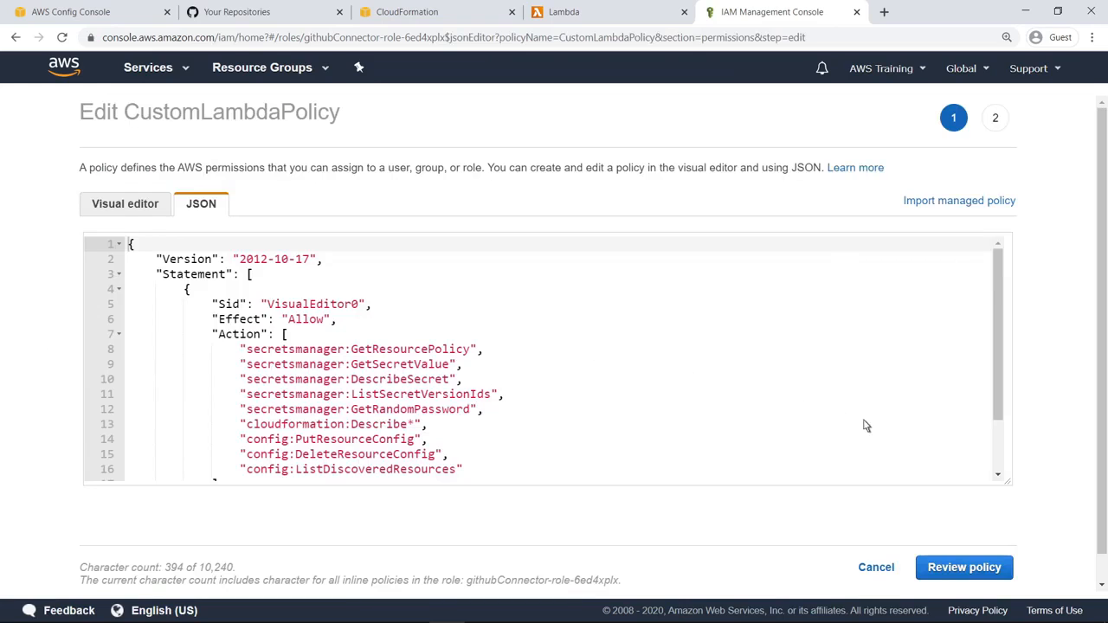
scroll(1000, 464, "down", 1)
scroll(553, 358, "down", 1)
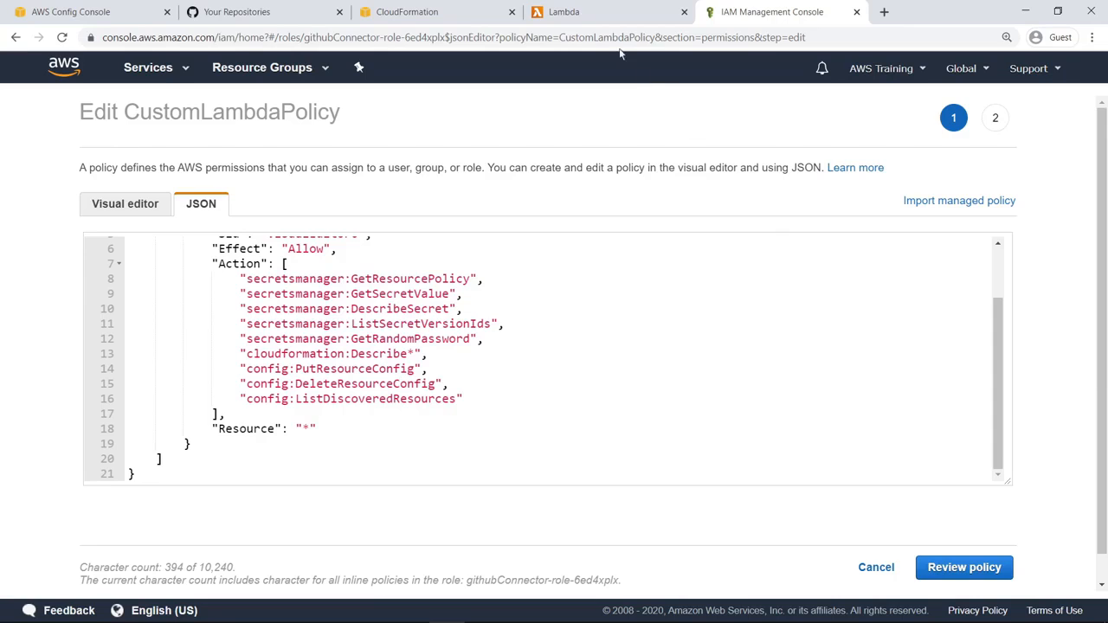
Open the githubRepositoryPrivateRule Lambda function, copy its ARN, and review its compliance evaluation code
left_click(588, 19)
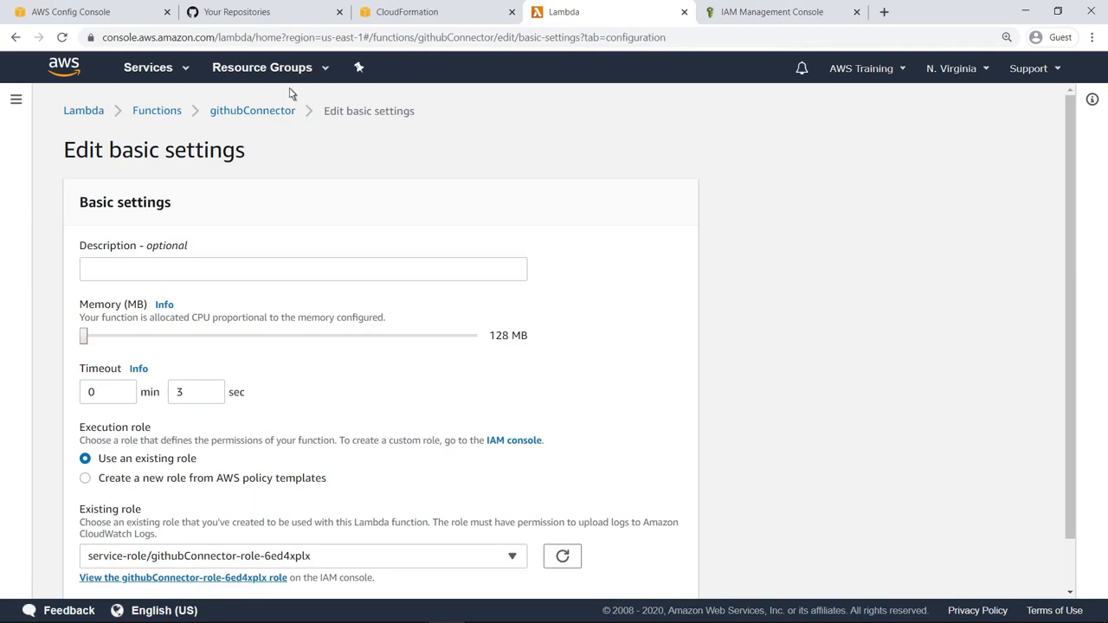
left_click(181, 118)
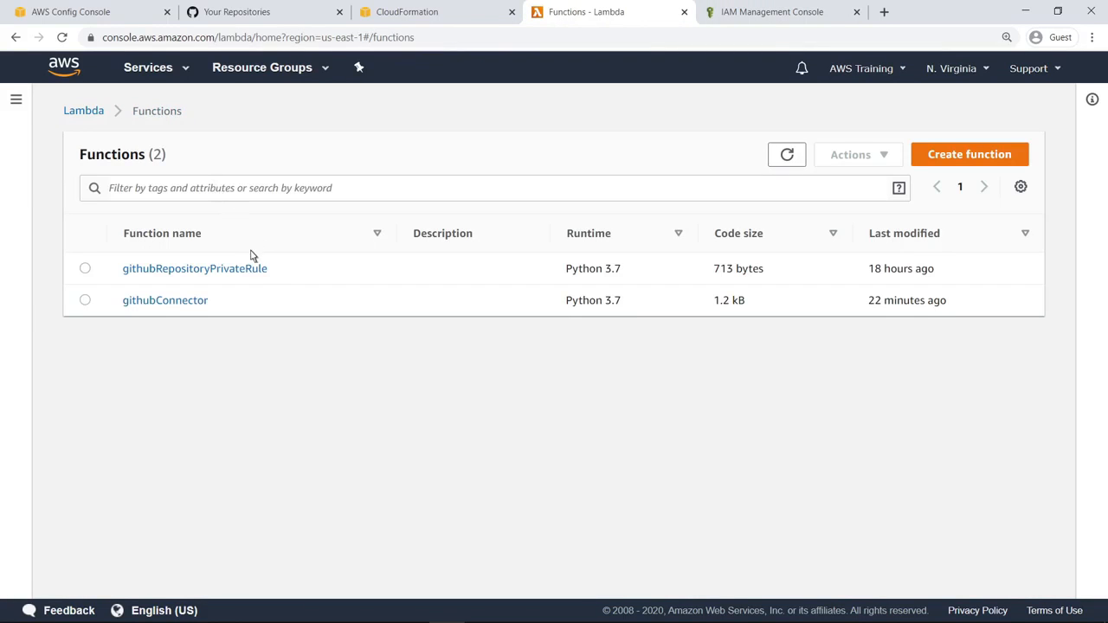
left_click(232, 269)
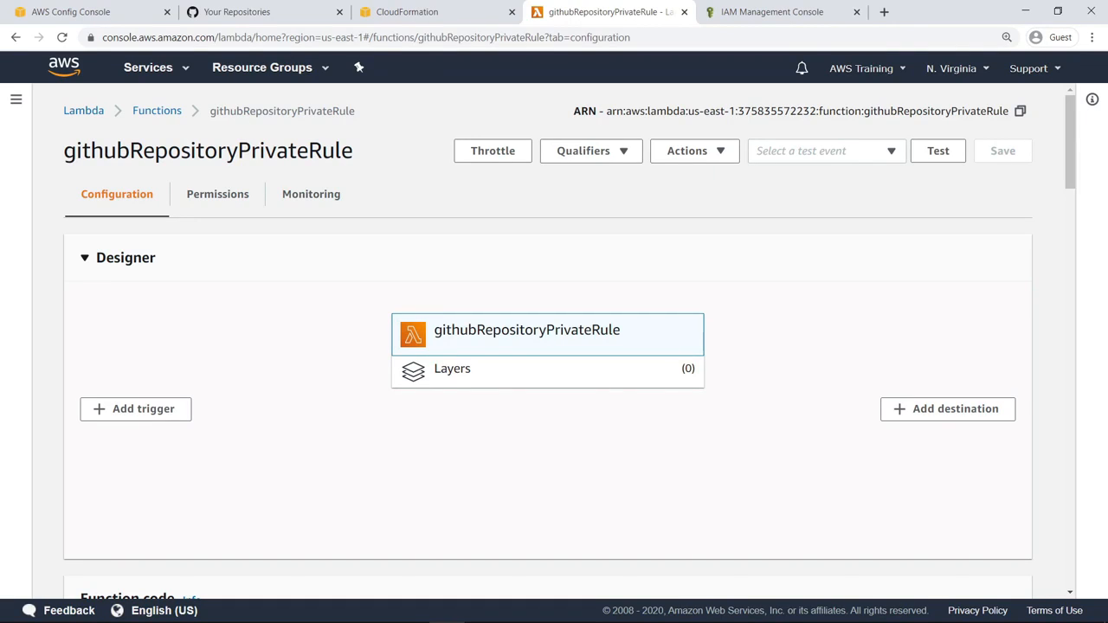
left_click(1020, 113)
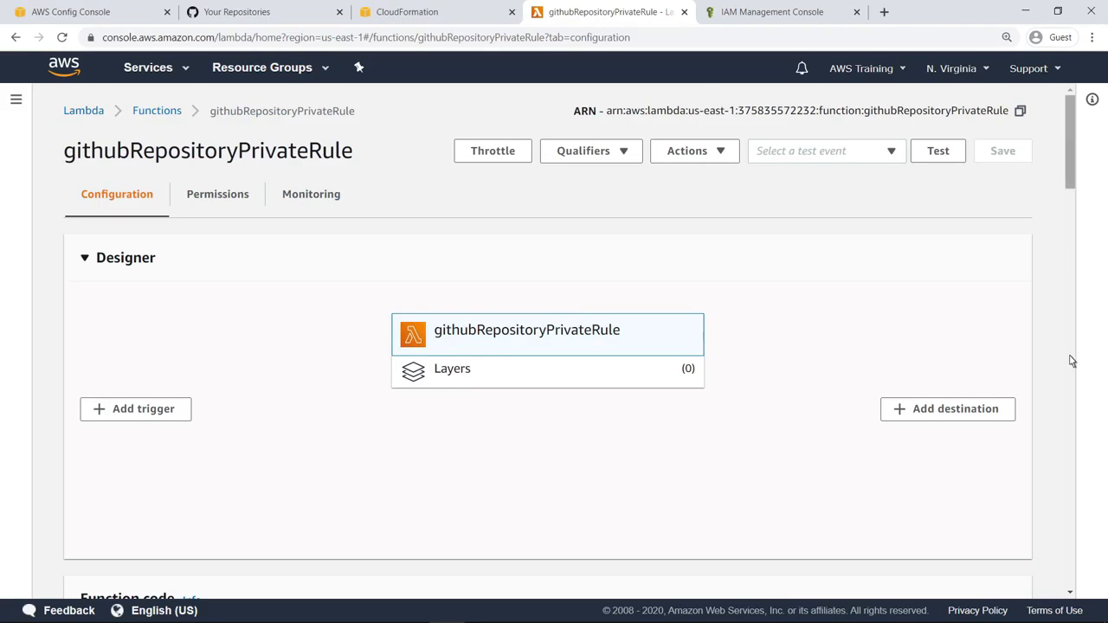
scroll(1072, 361, "down", 6)
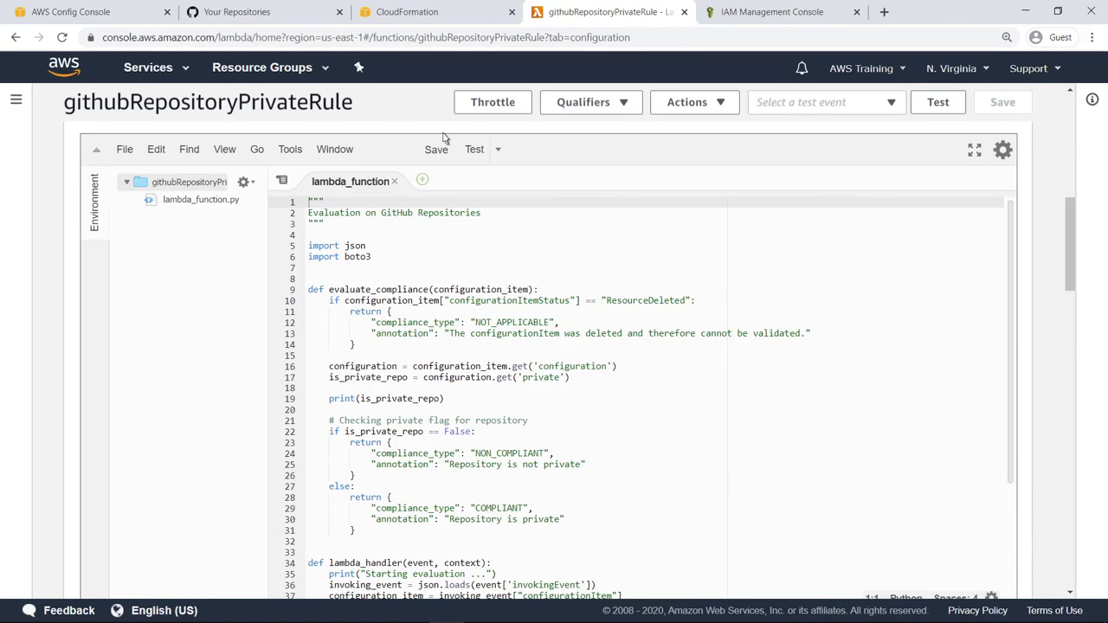
In AWS Config, filter the resource inventory to the SampleOrg resources category
left_click(119, 19)
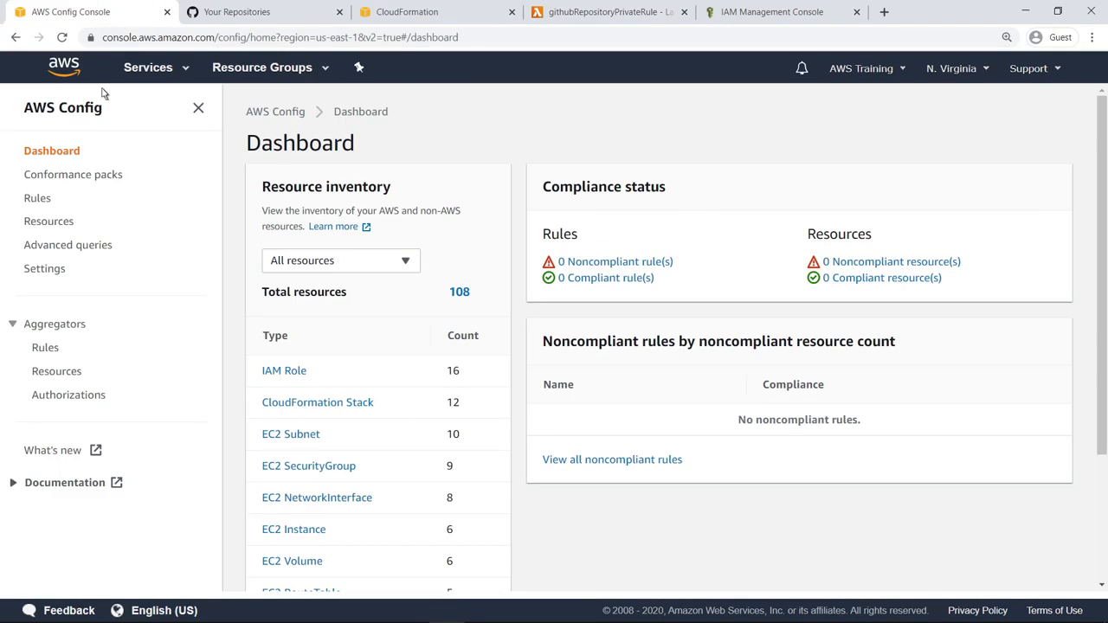
left_click(49, 222)
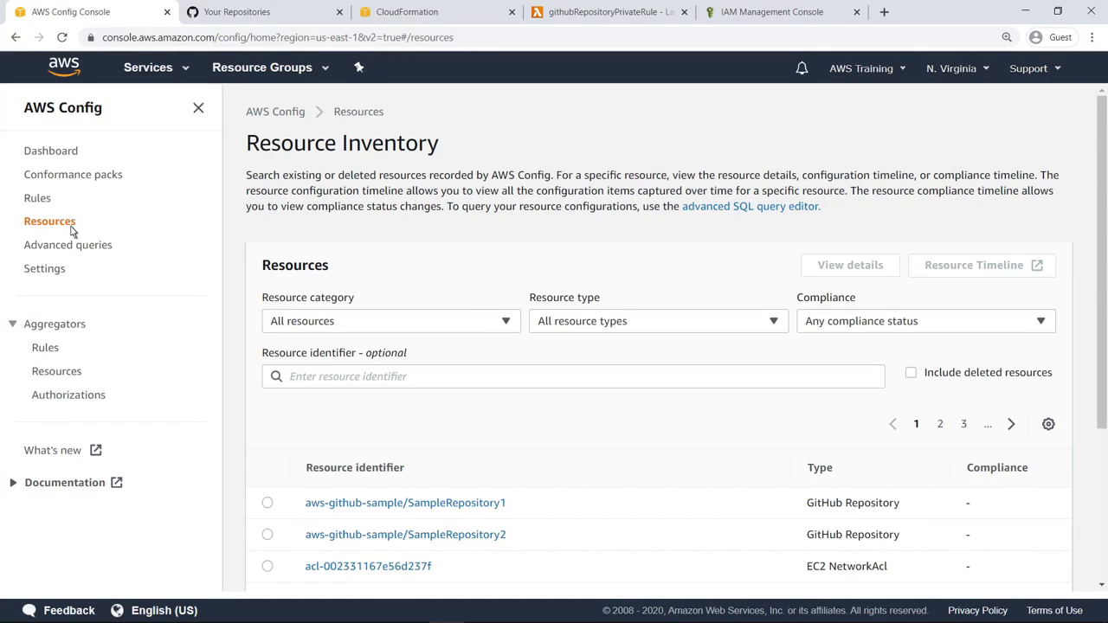
left_click(509, 325)
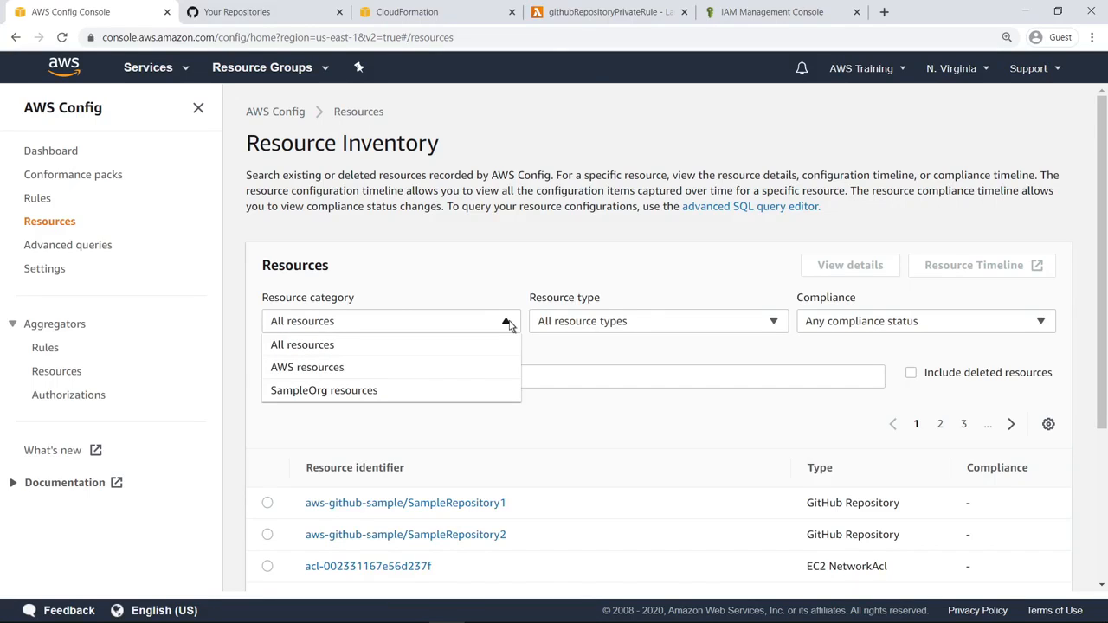
left_click(376, 394)
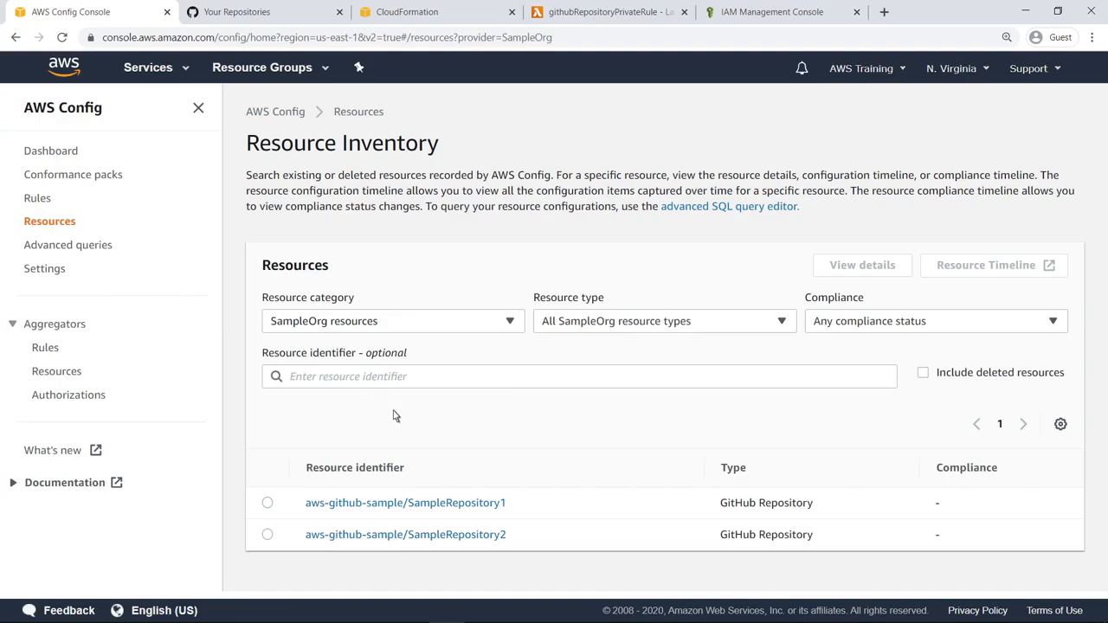
Open the resource timeline of aws-github-sample/SampleRepository1, examine its configuration item JSON, and close the timeline
left_click(505, 504)
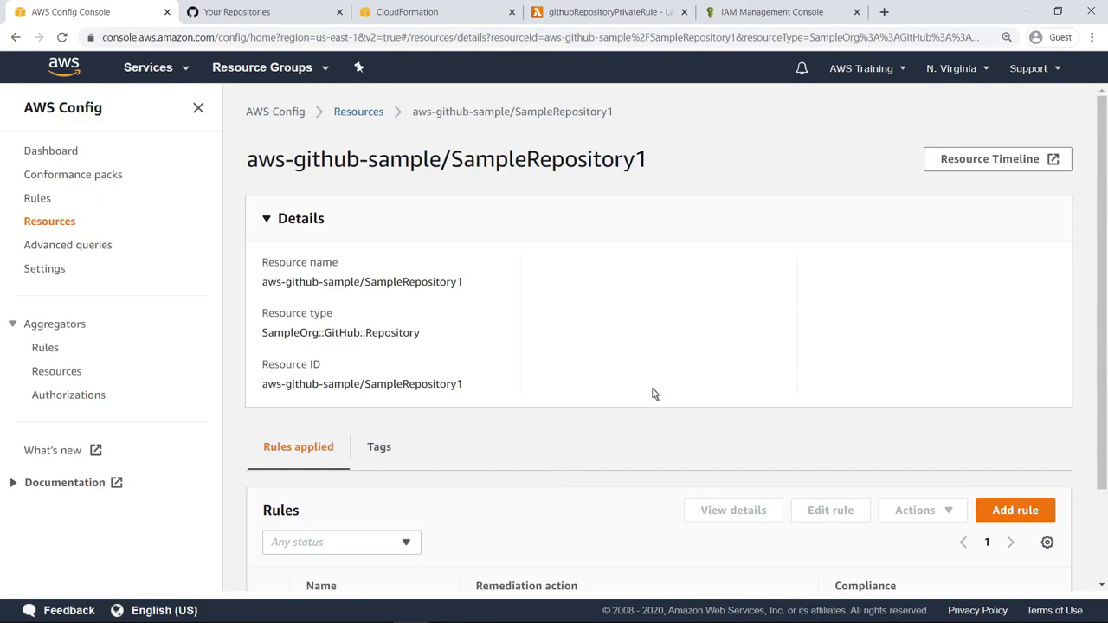
left_click(945, 164)
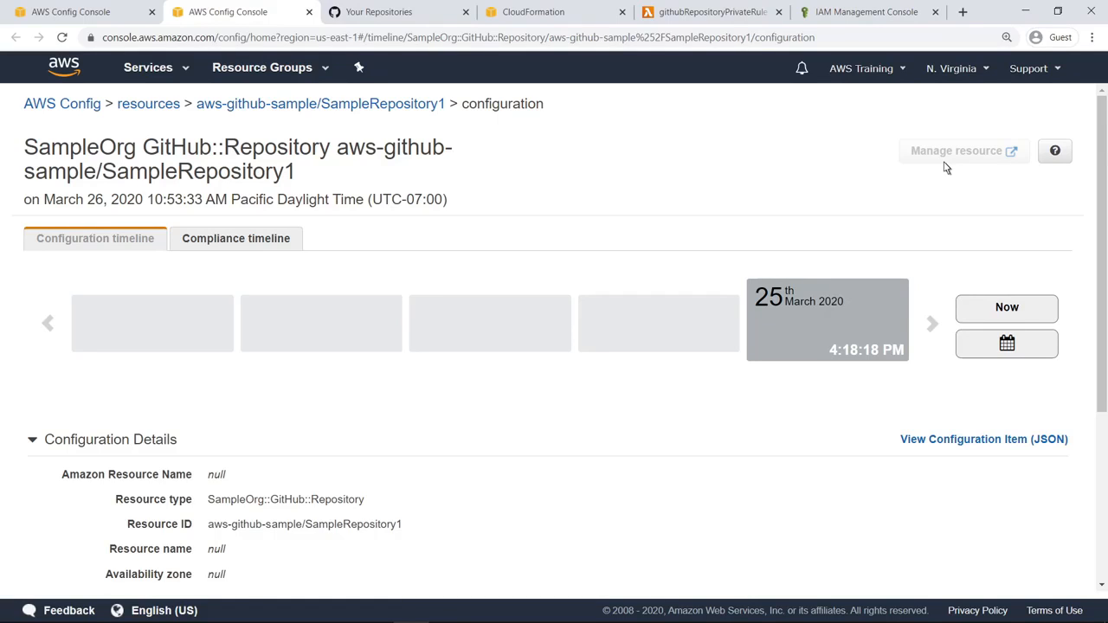
left_click(909, 442)
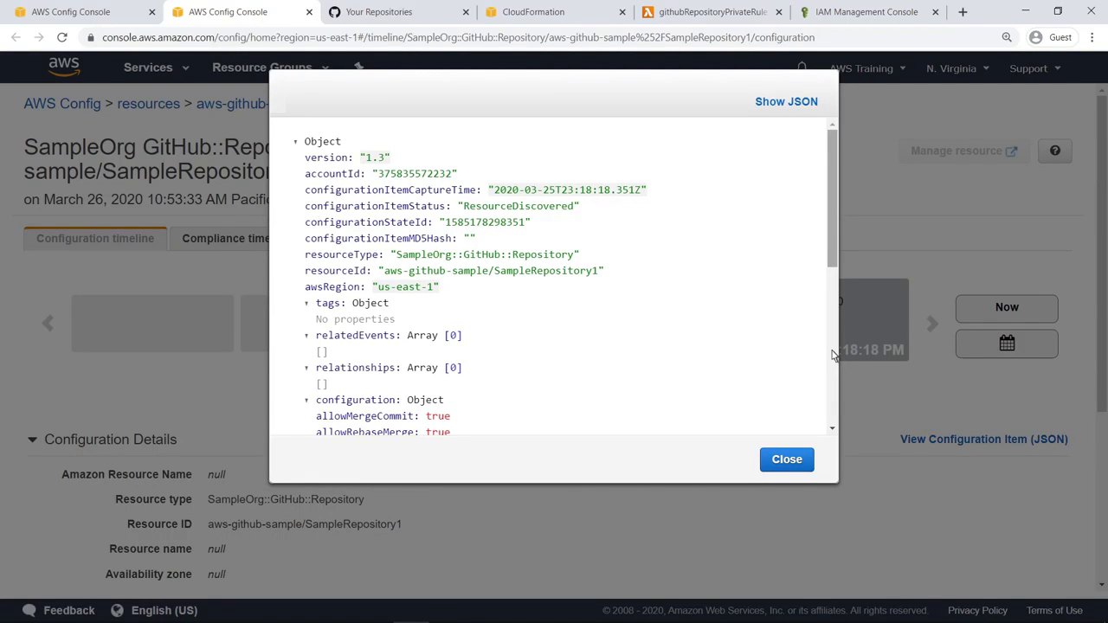
scroll(832, 355, "down", 4)
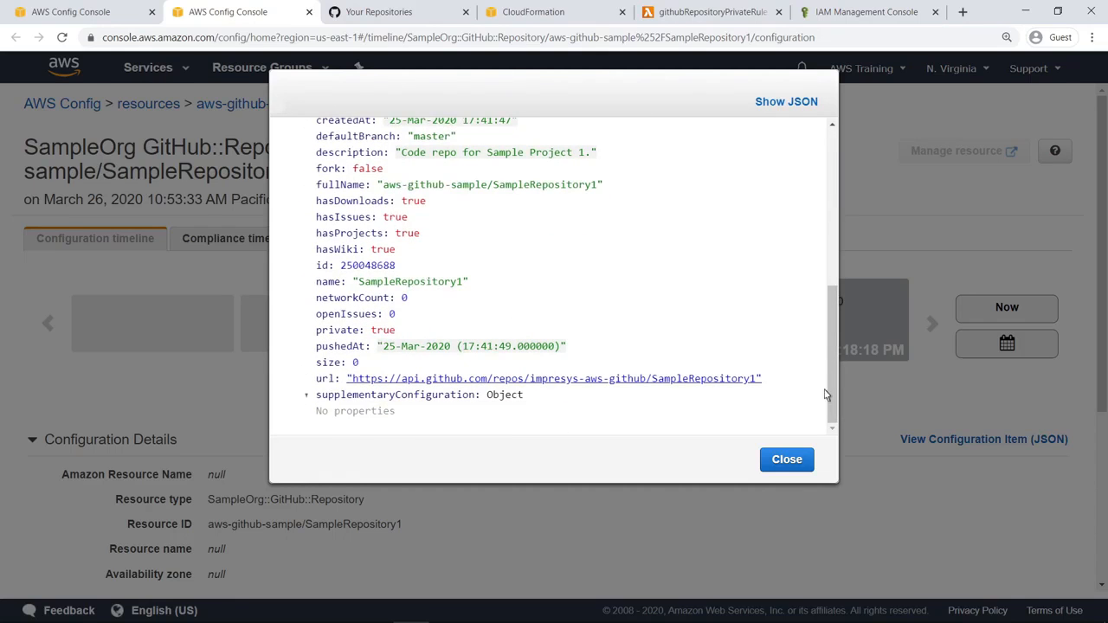
left_click(810, 460)
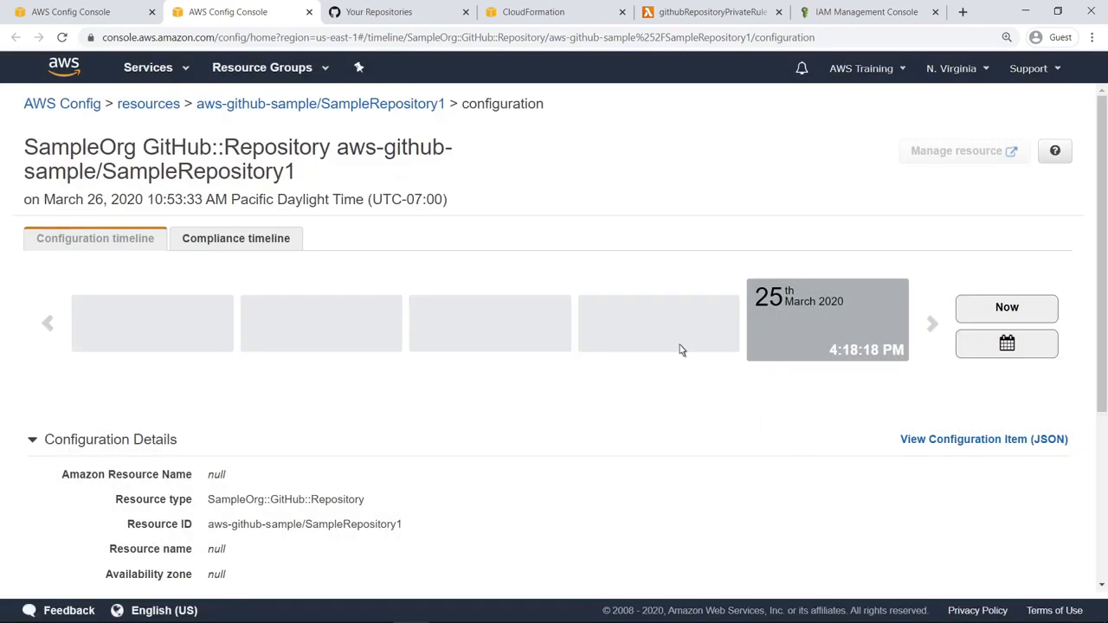
left_click(308, 12)
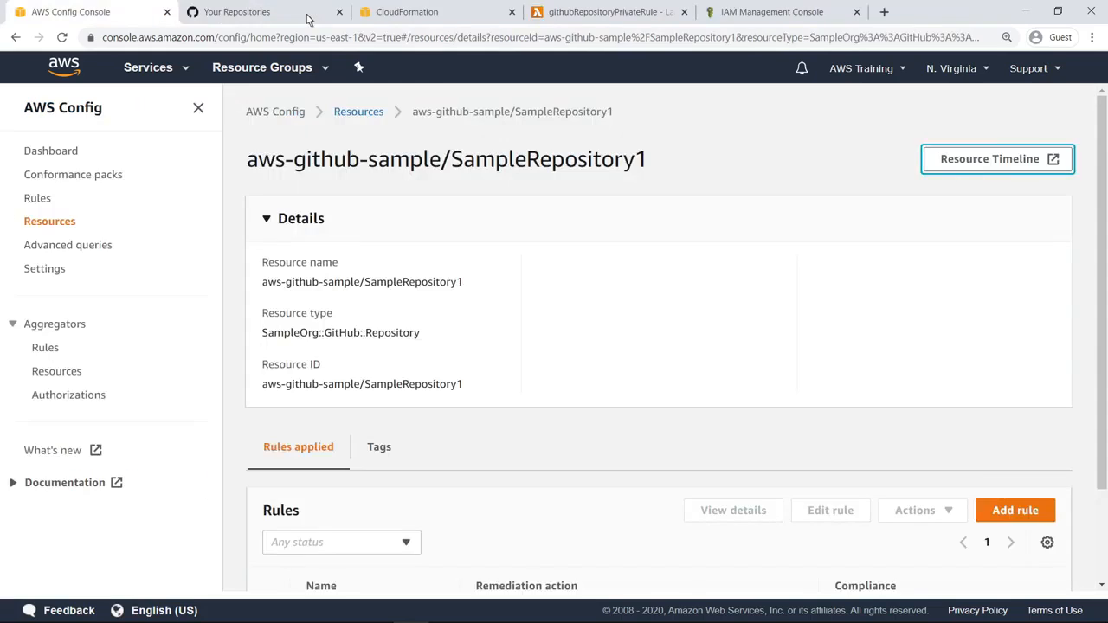
Start adding a new AWS Config rule, choosing to create a custom rule, and proceed to its configuration
left_click(37, 198)
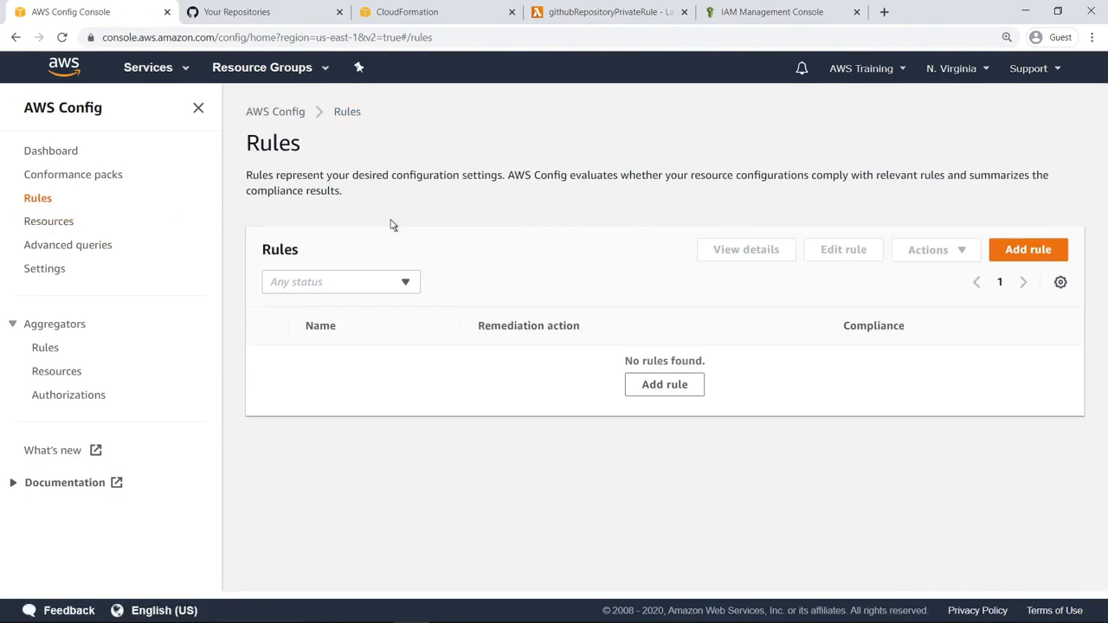
left_click(1010, 254)
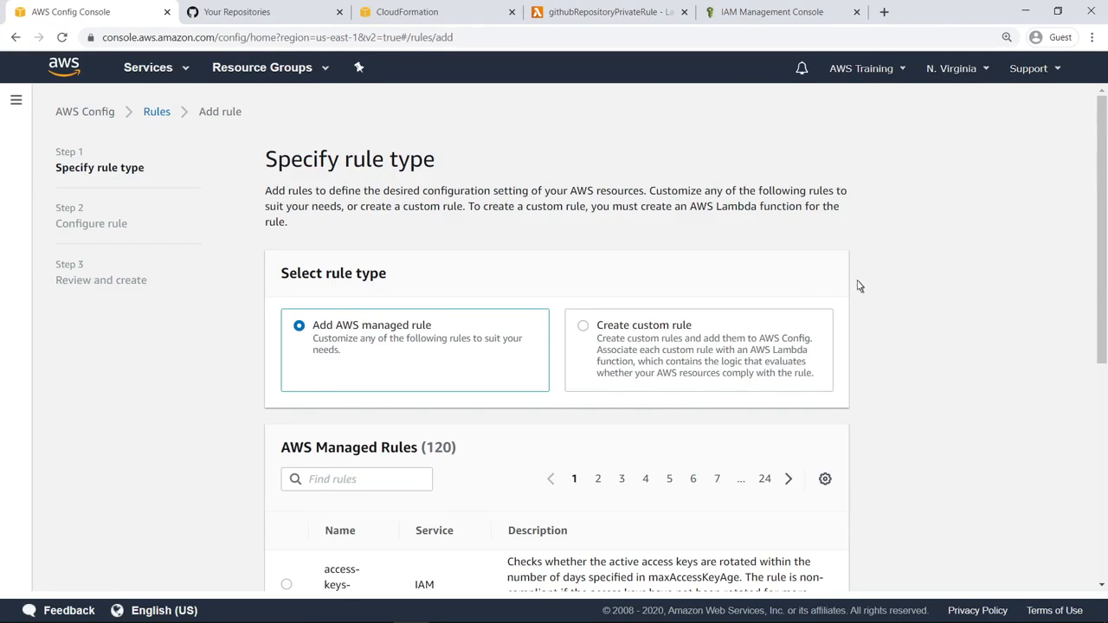
left_click(596, 340)
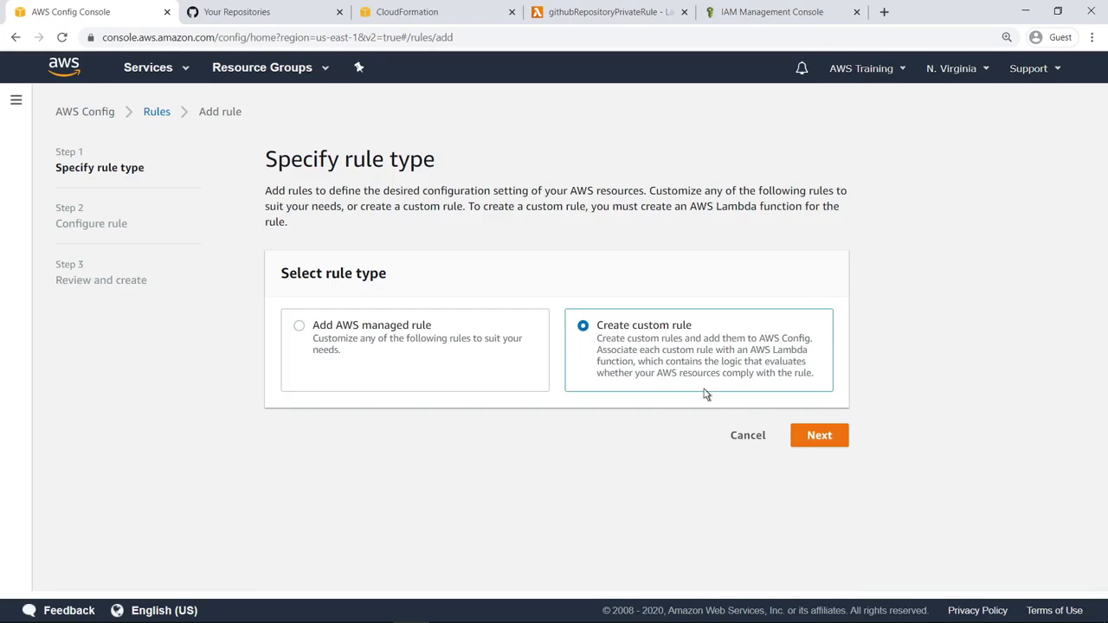
left_click(814, 443)
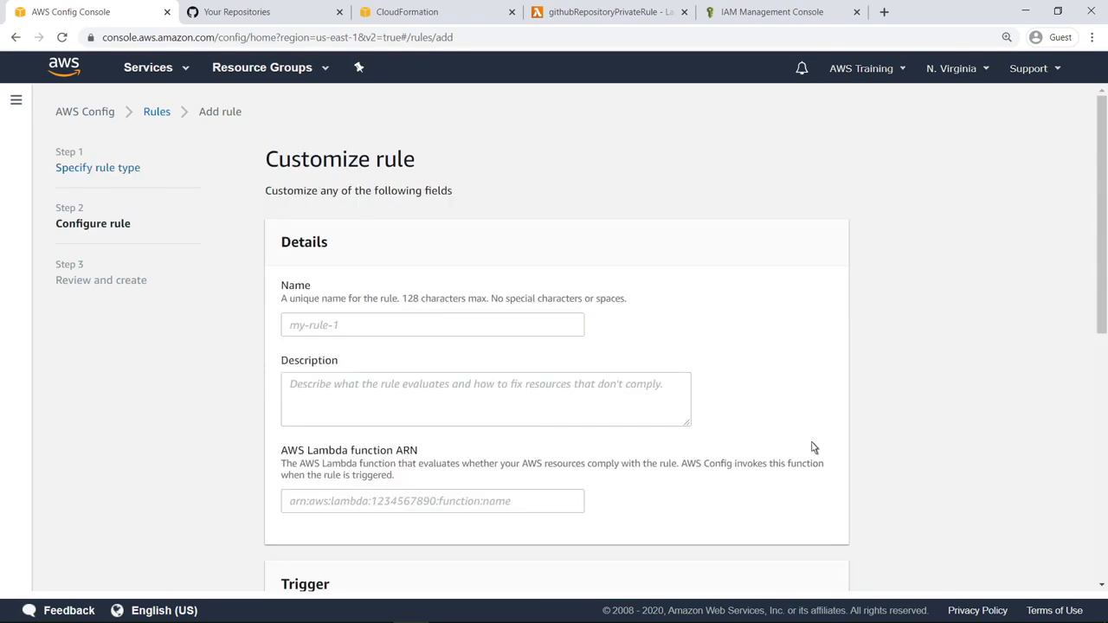
Name the rule GitHubPrivateRepos, describe it as "This rule checks to ensure that GitHub repositories for the specified GitHub account are private." and paste the Lambda ARN
left_click(293, 330)
type("GitHubPrivateRepos")
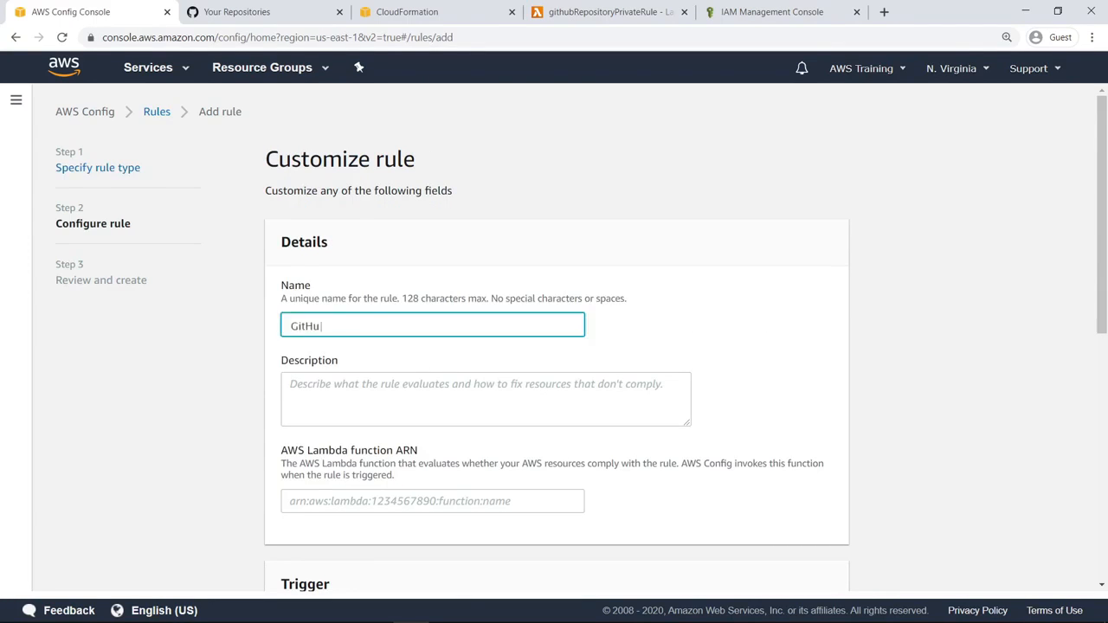
left_click(293, 397)
type("This rule checks...")
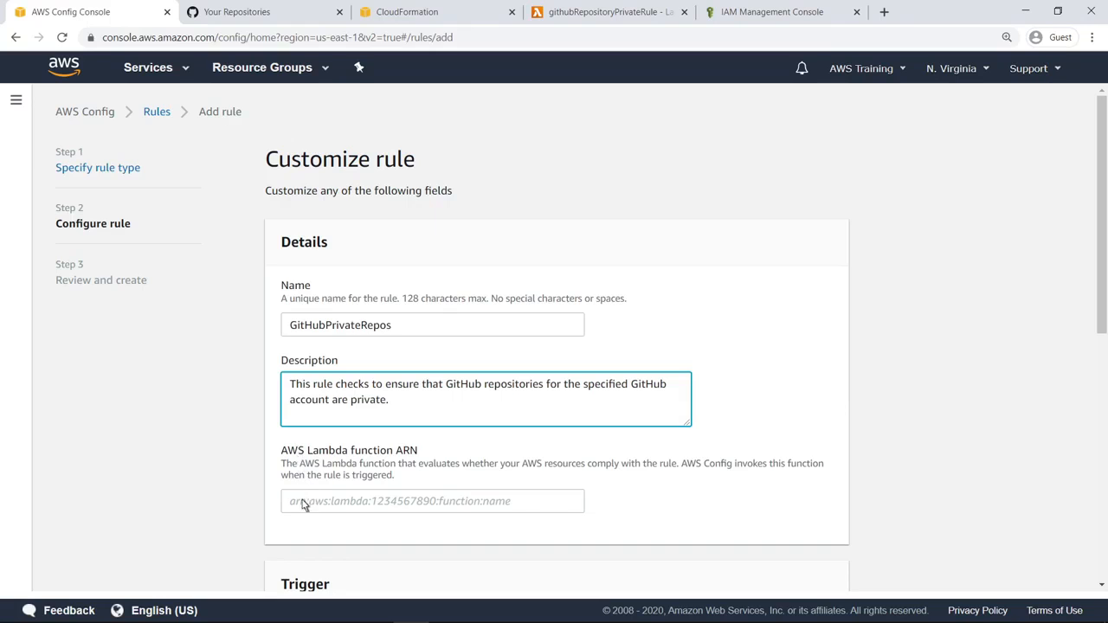
left_click(303, 506)
key("ctrl+v")
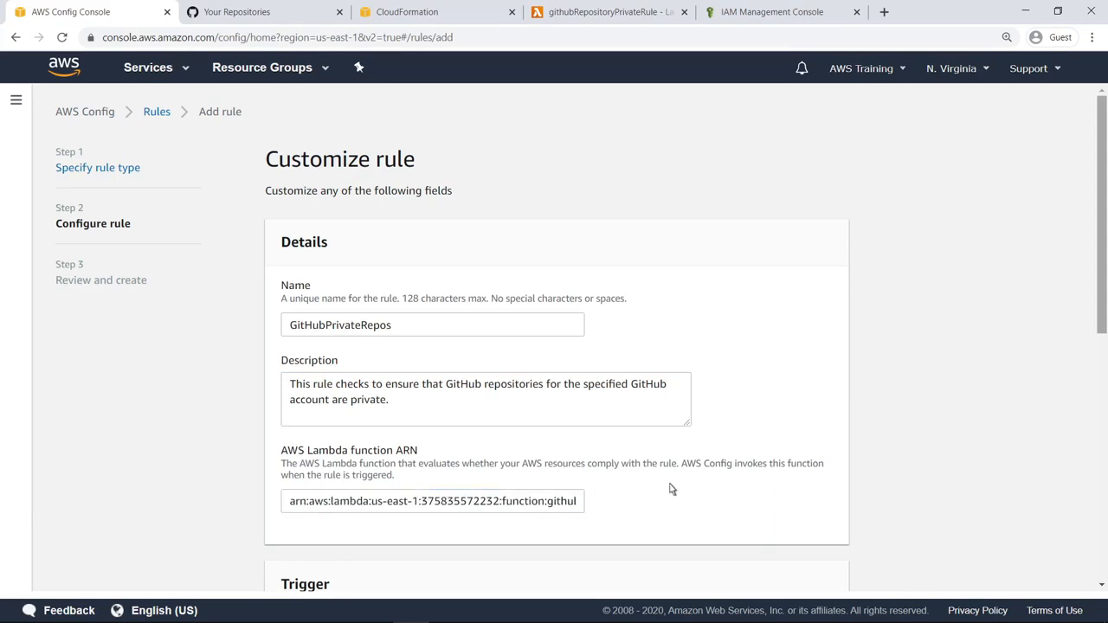
Scope the rule's configuration-change trigger to Resources, with category SampleOrg resources and resource type SampleOrg GitHub Repository
scroll(1099, 467, "down", 2)
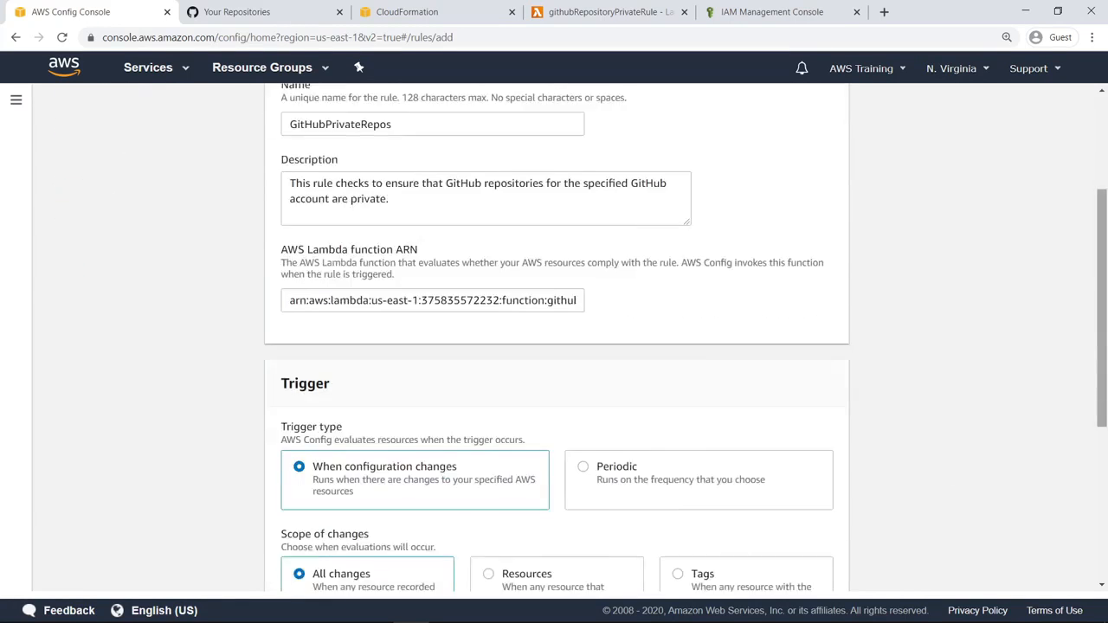
scroll(554, 337, "down", 3)
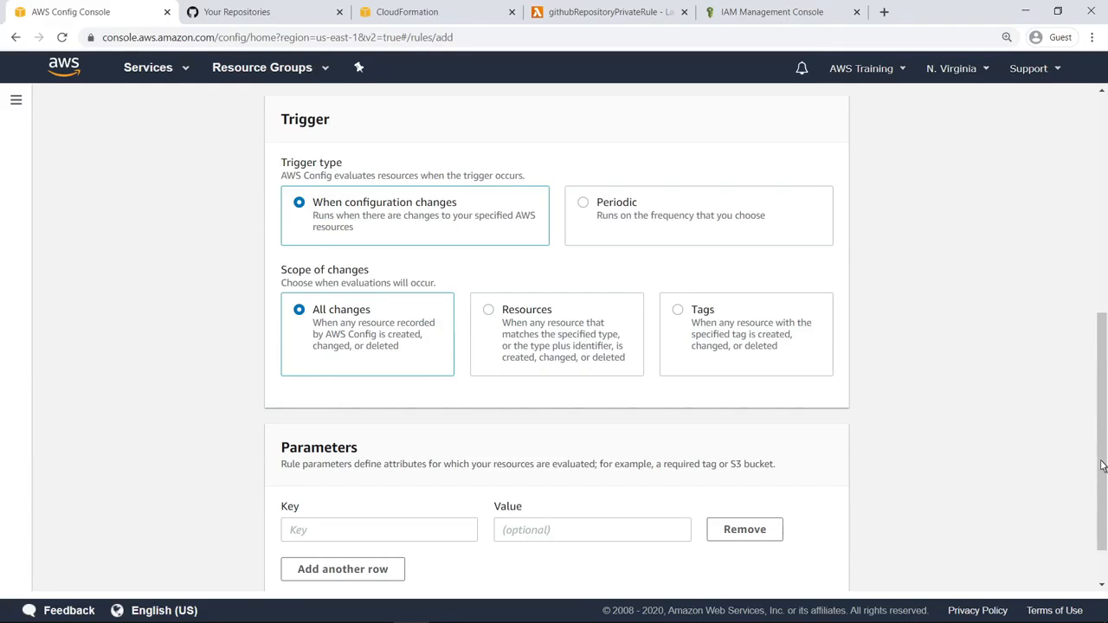
left_click(488, 312)
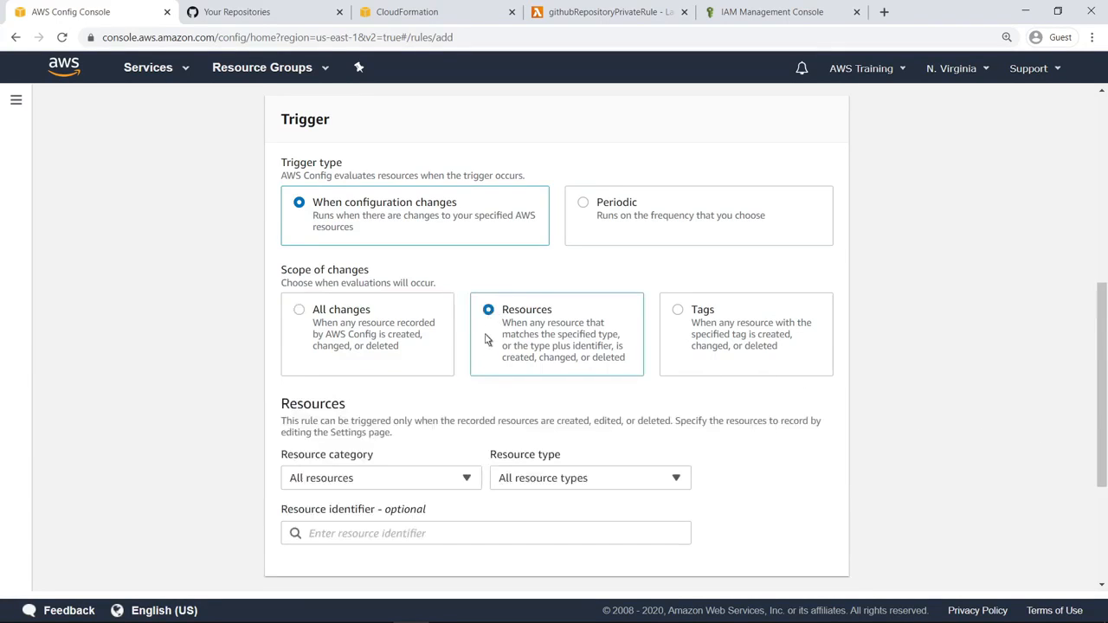
left_click(468, 478)
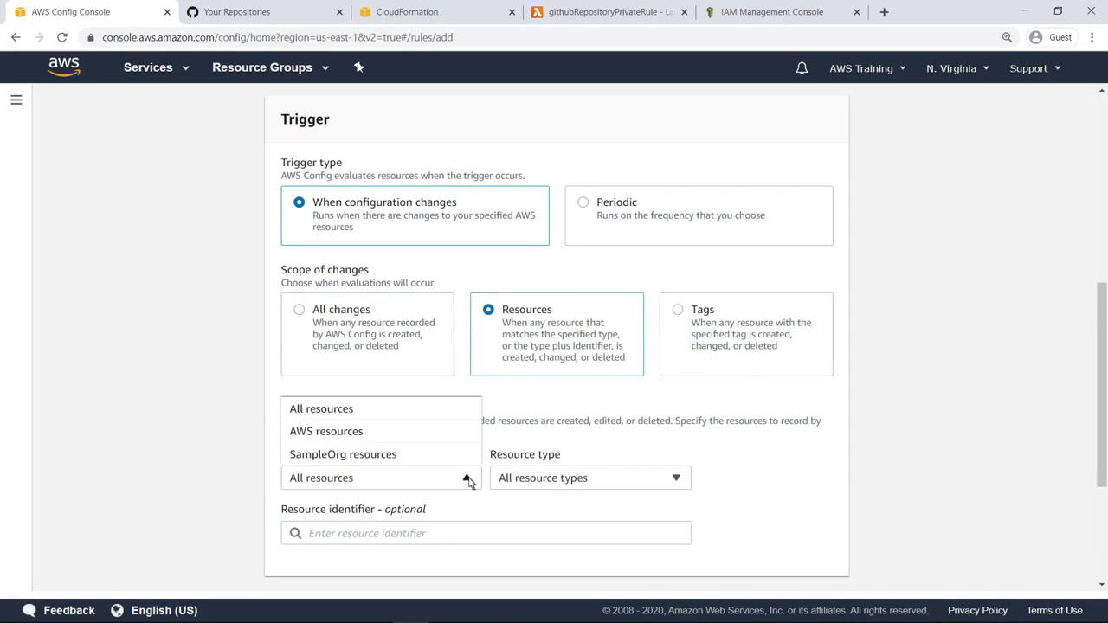
left_click(397, 456)
left_click(677, 479)
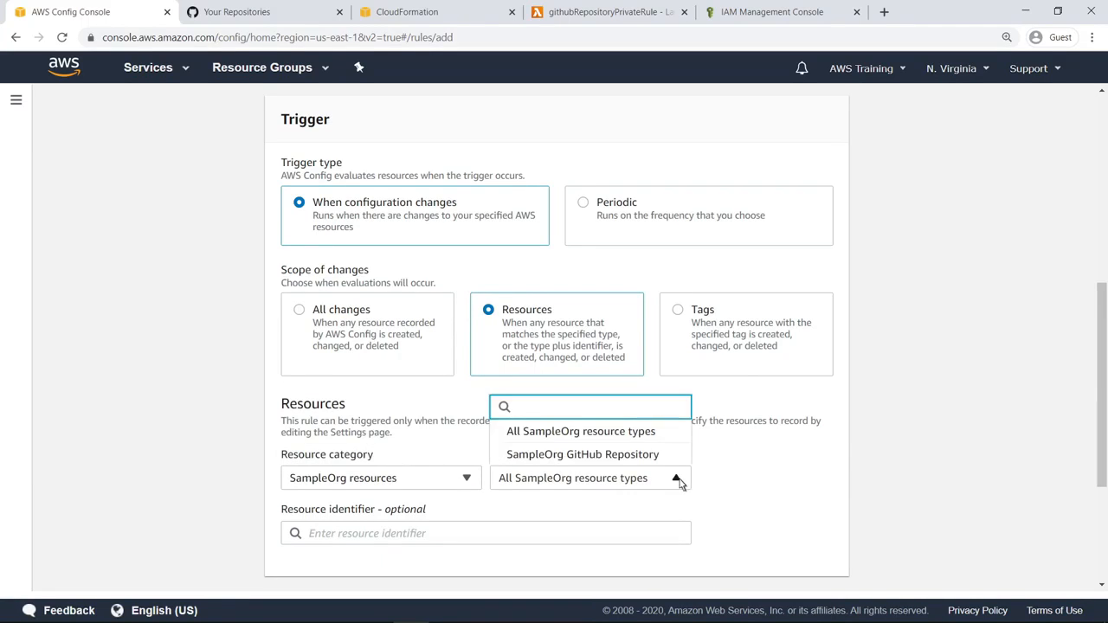
left_click(667, 456)
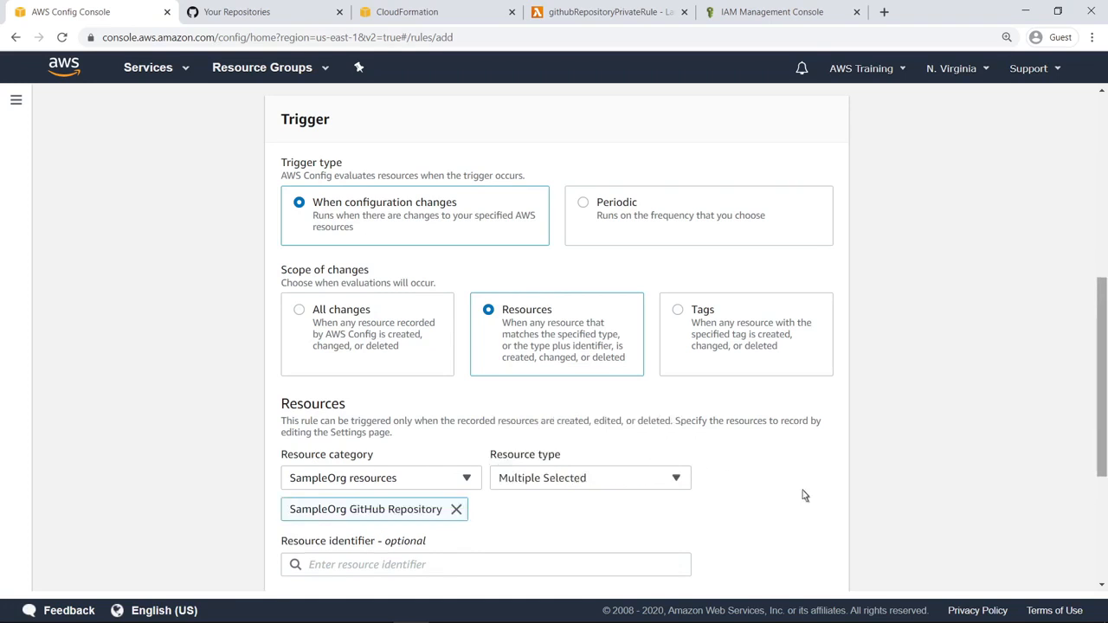
Leave the rule parameters empty, review and add the GitHubPrivateRepos rule, and reload the rules list to check its compliance
scroll(1095, 561, "down", 3)
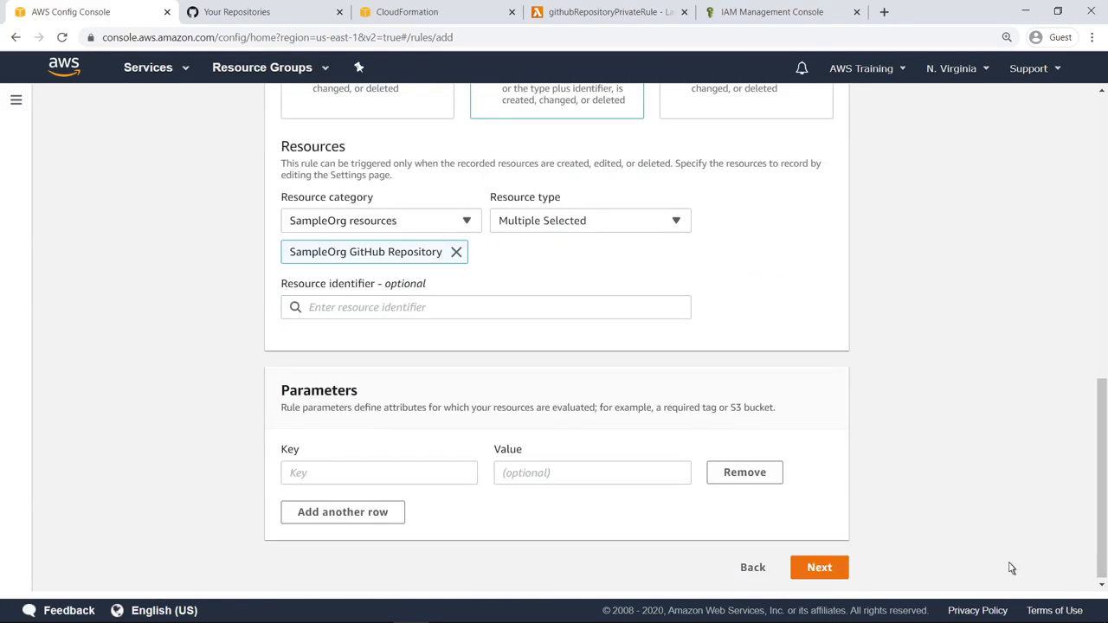
left_click(844, 569)
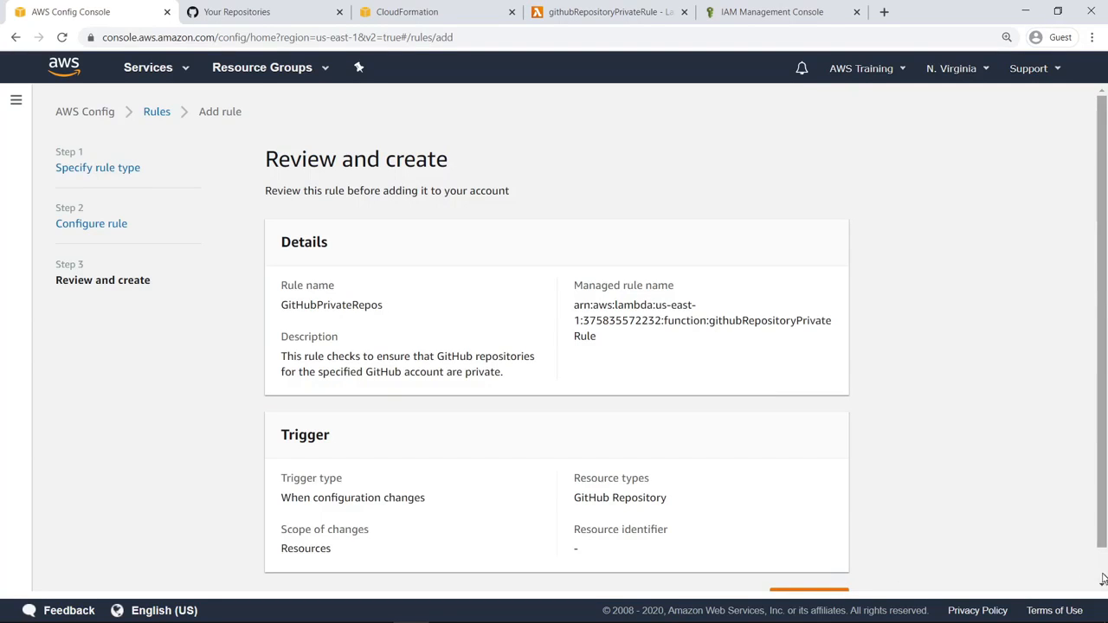
scroll(1092, 578, "down", 1)
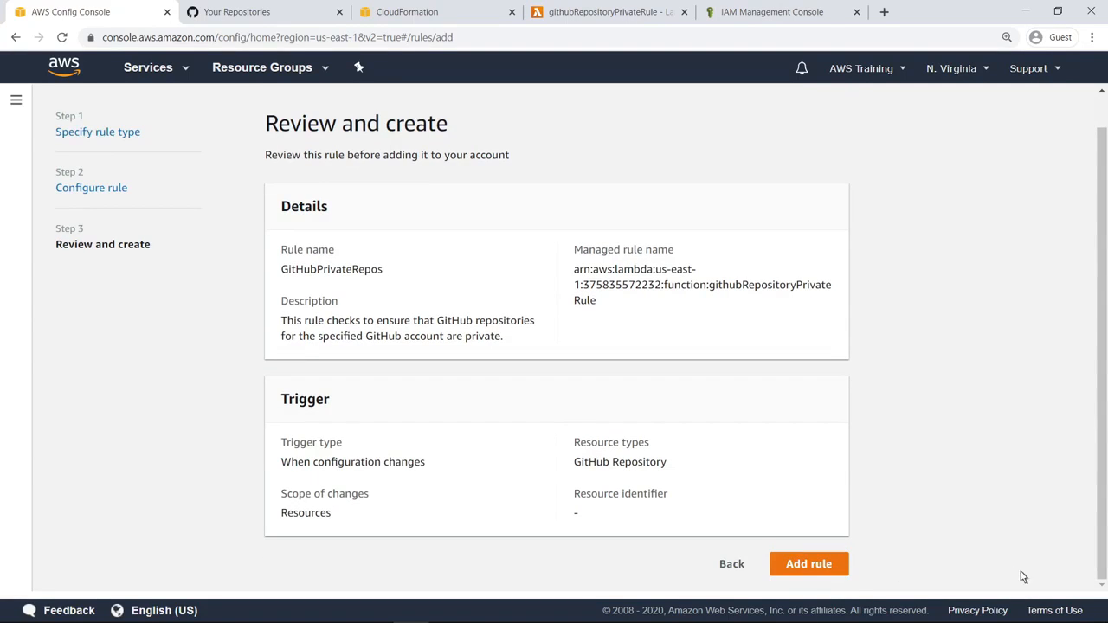
left_click(841, 571)
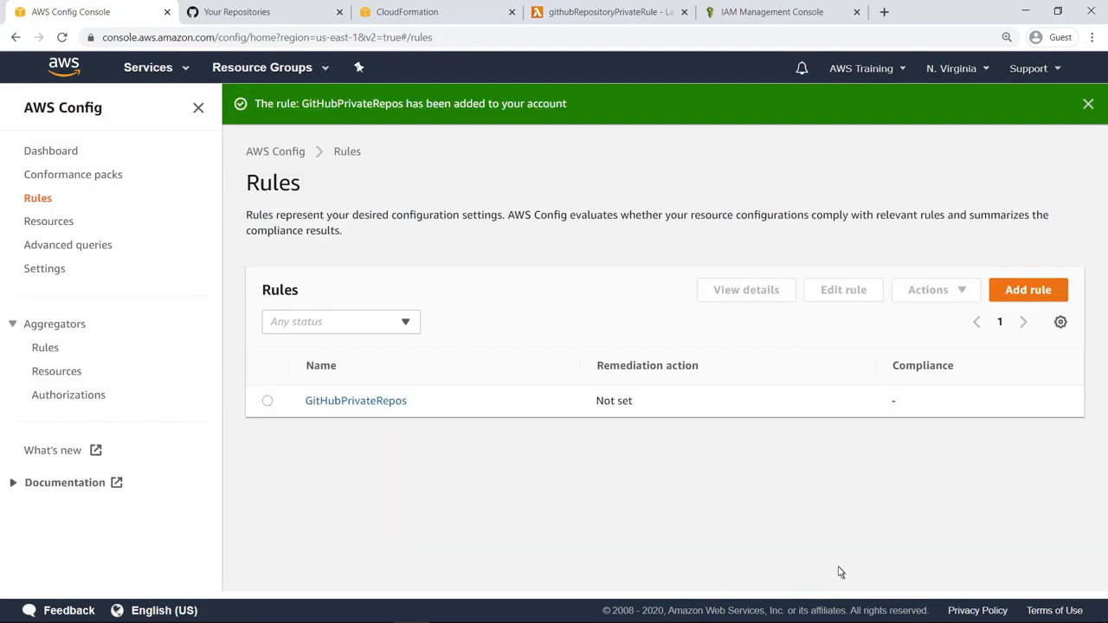
left_click(64, 40)
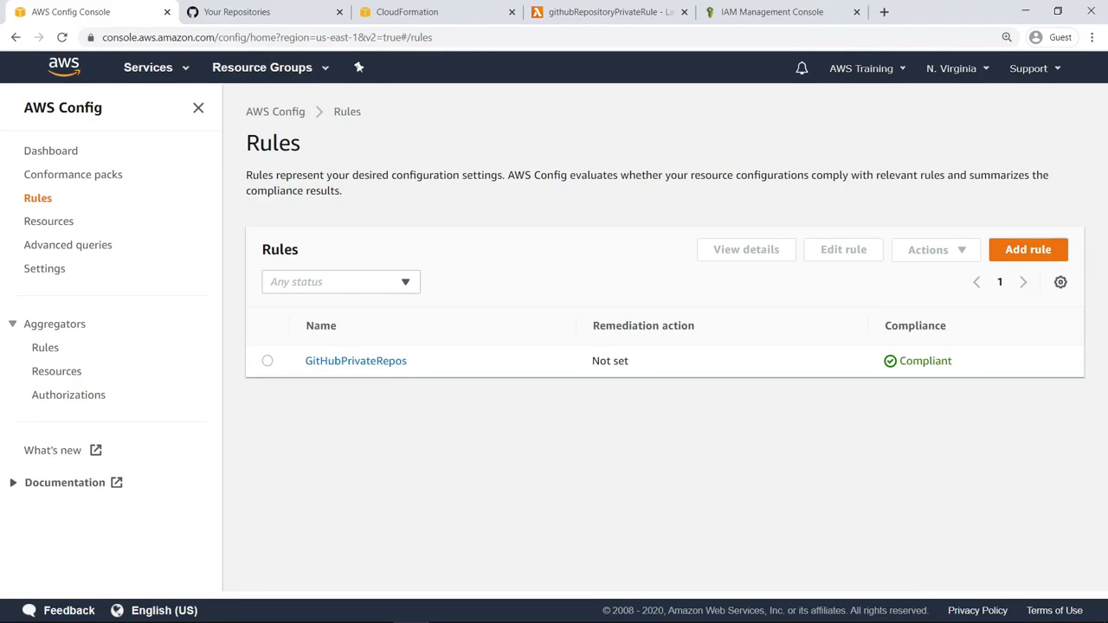
In GitHub, make SampleRepository2 public through its access settings, confirming with the full name aws-github-sample/SampleRepository2
left_click(277, 22)
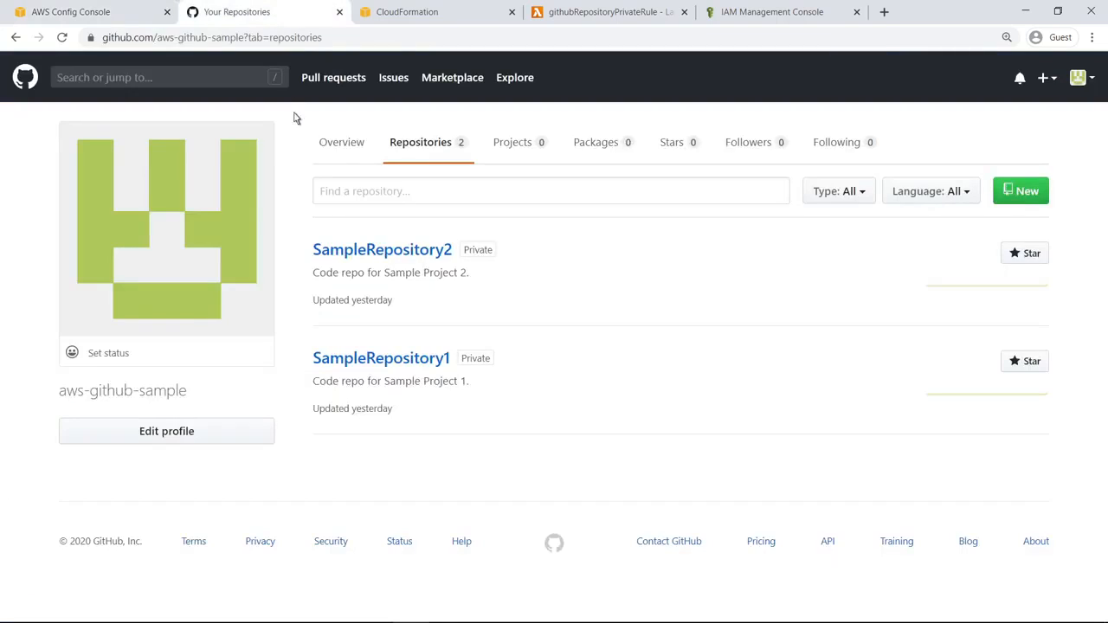
left_click(322, 254)
left_click(792, 180)
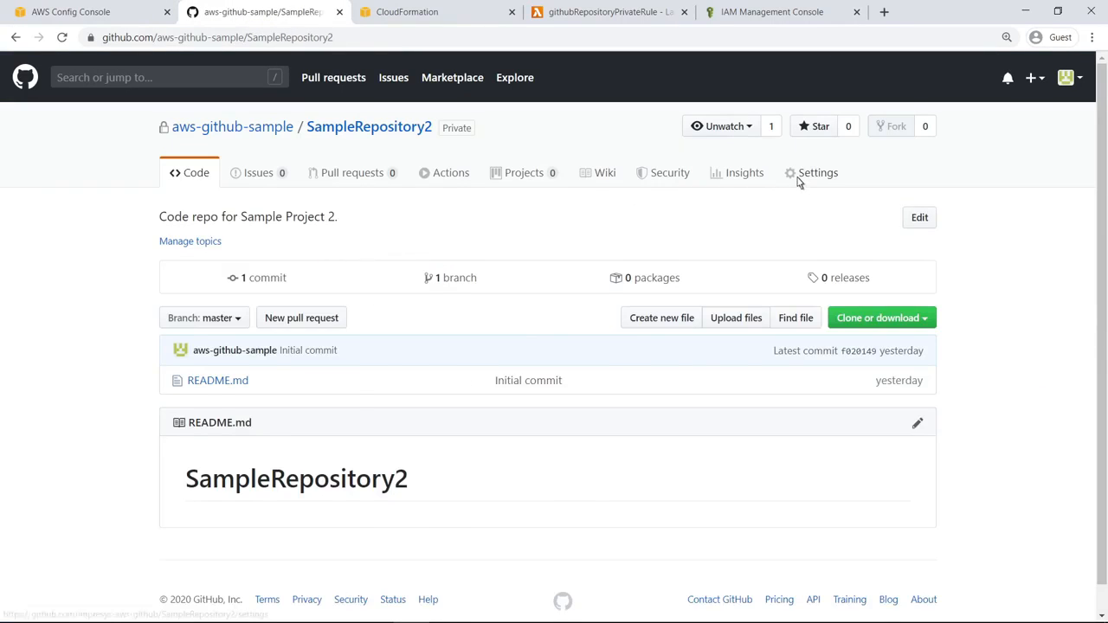
left_click(254, 254)
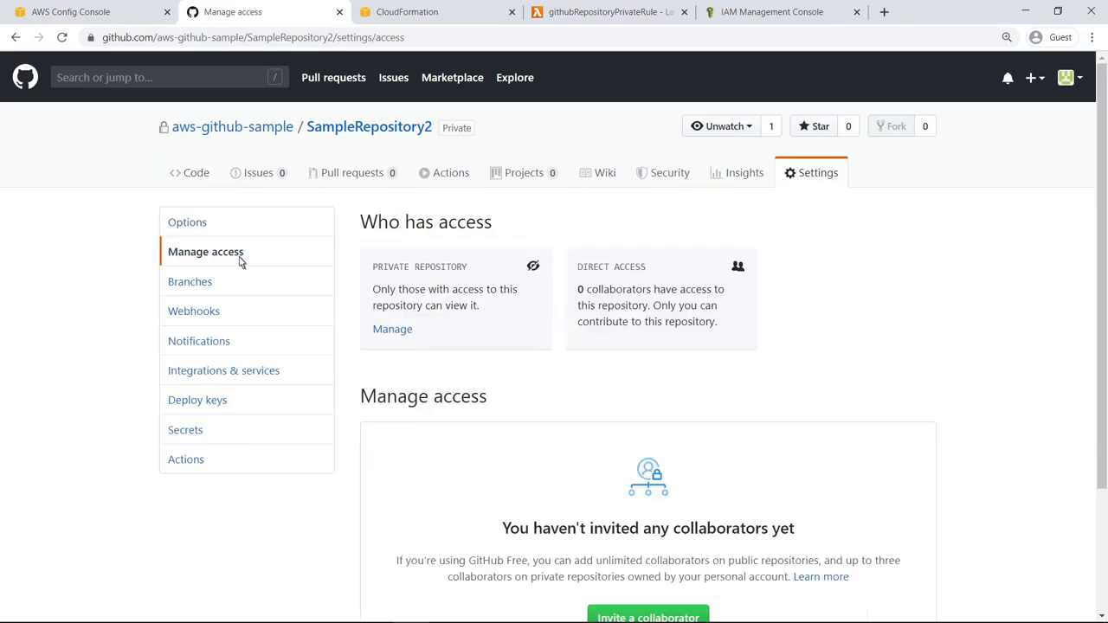
left_click(402, 332)
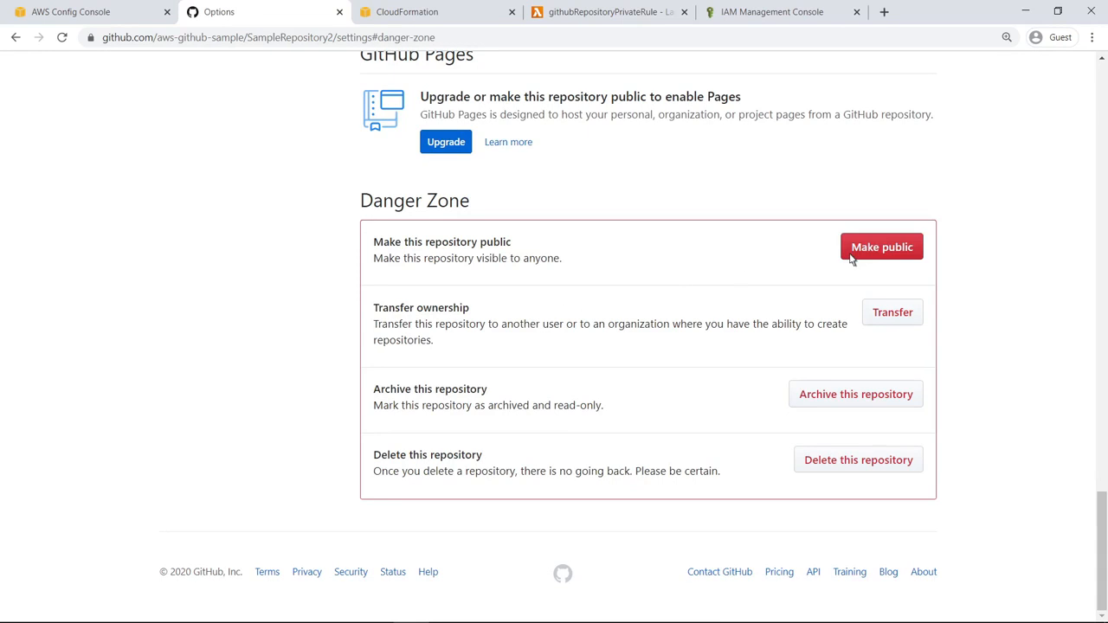
left_click(878, 249)
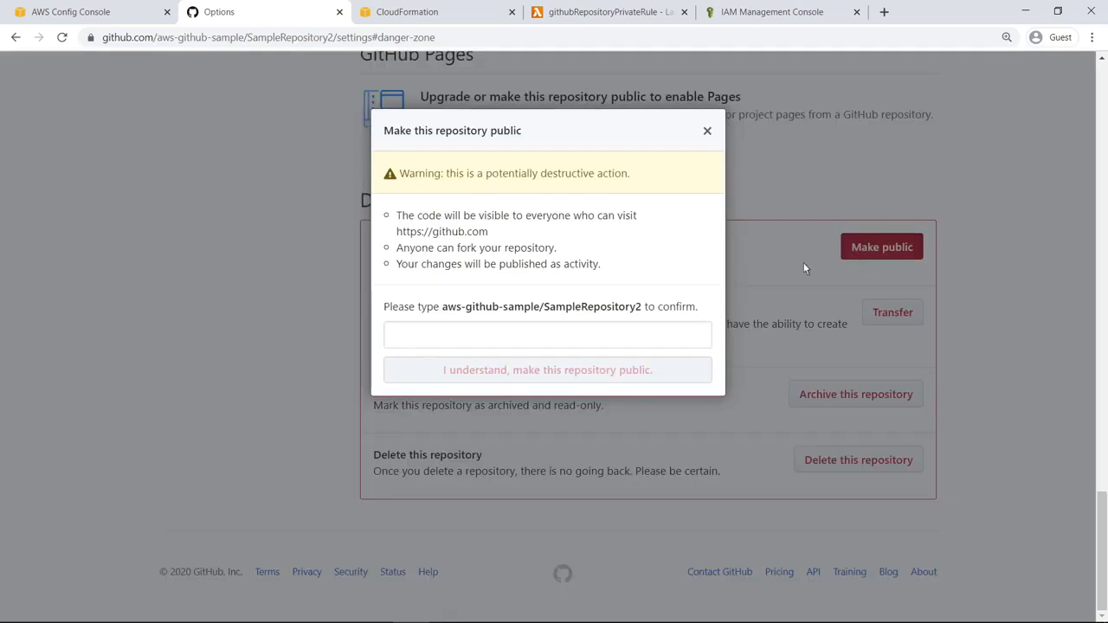
left_click(398, 345)
type("aws-github-sample/SampleRepository2")
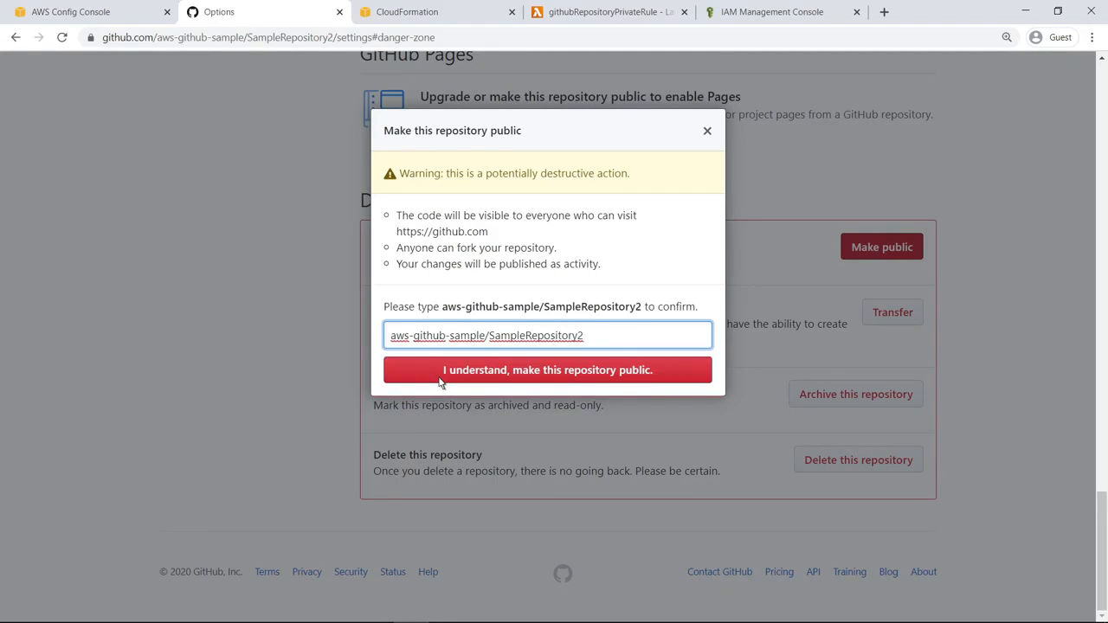
left_click(440, 381)
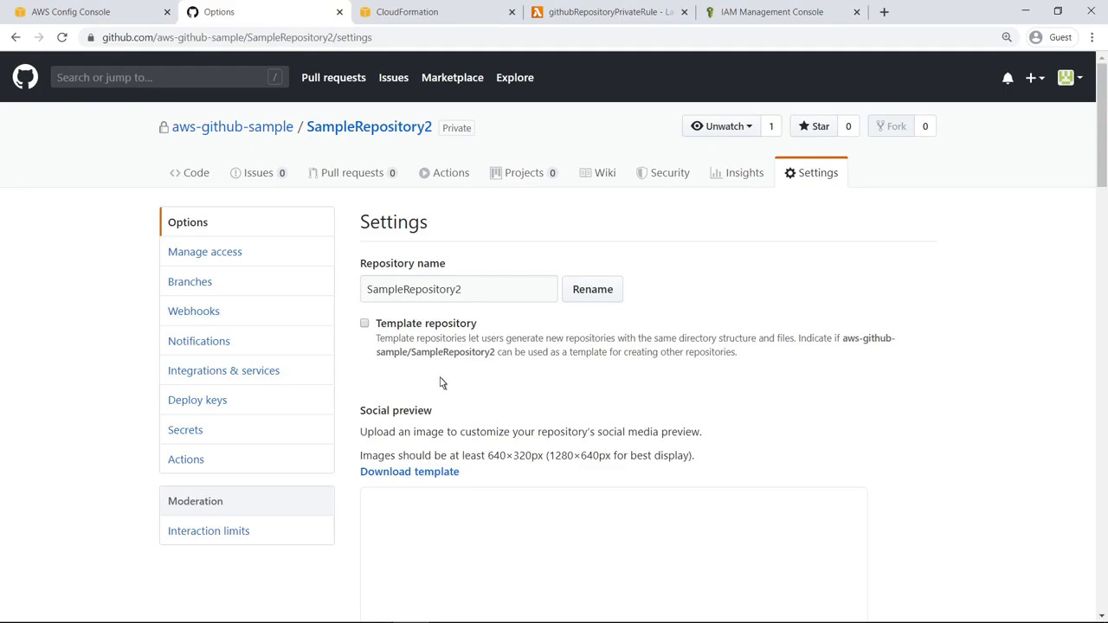
Back in AWS Config, reload the rules, open GitHubPrivateRepos, and examine the compliance of its resources in scope
left_click(110, 17)
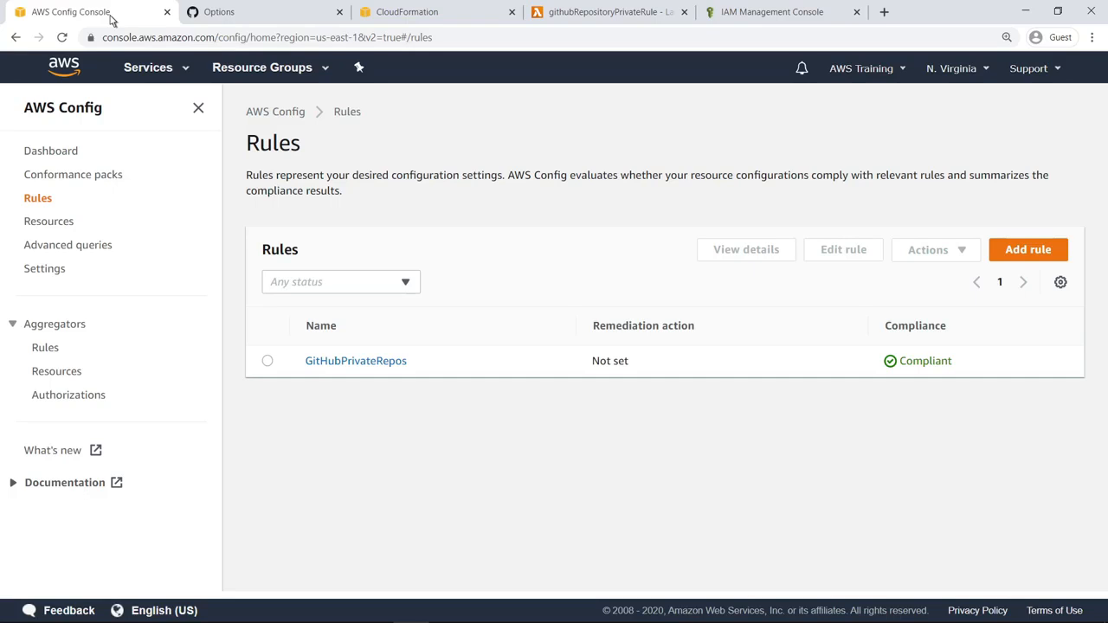
left_click(63, 41)
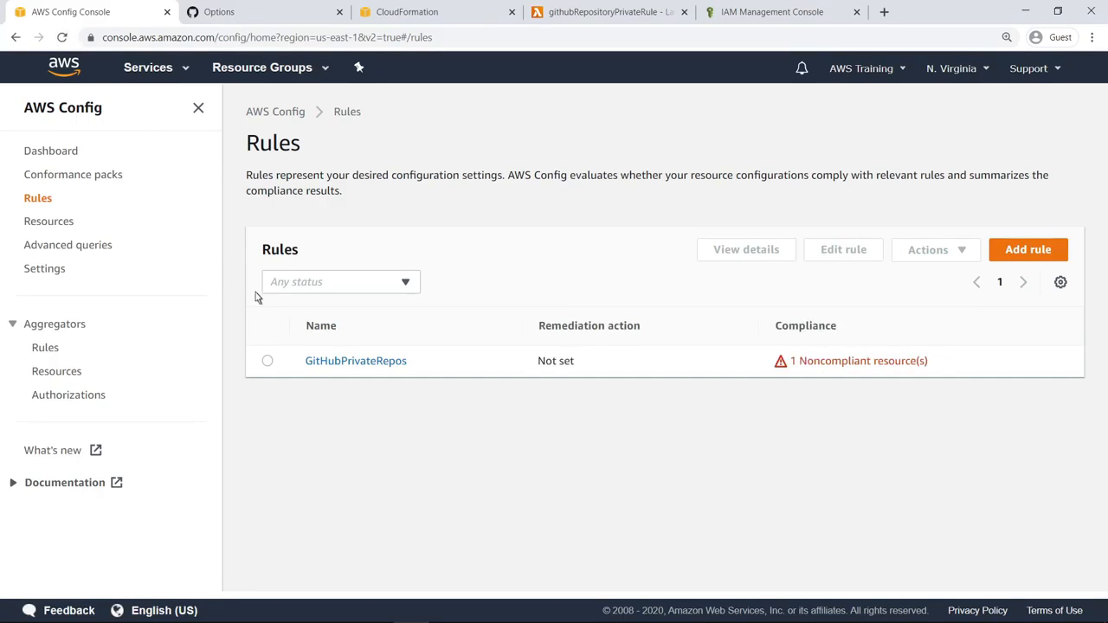
left_click(313, 364)
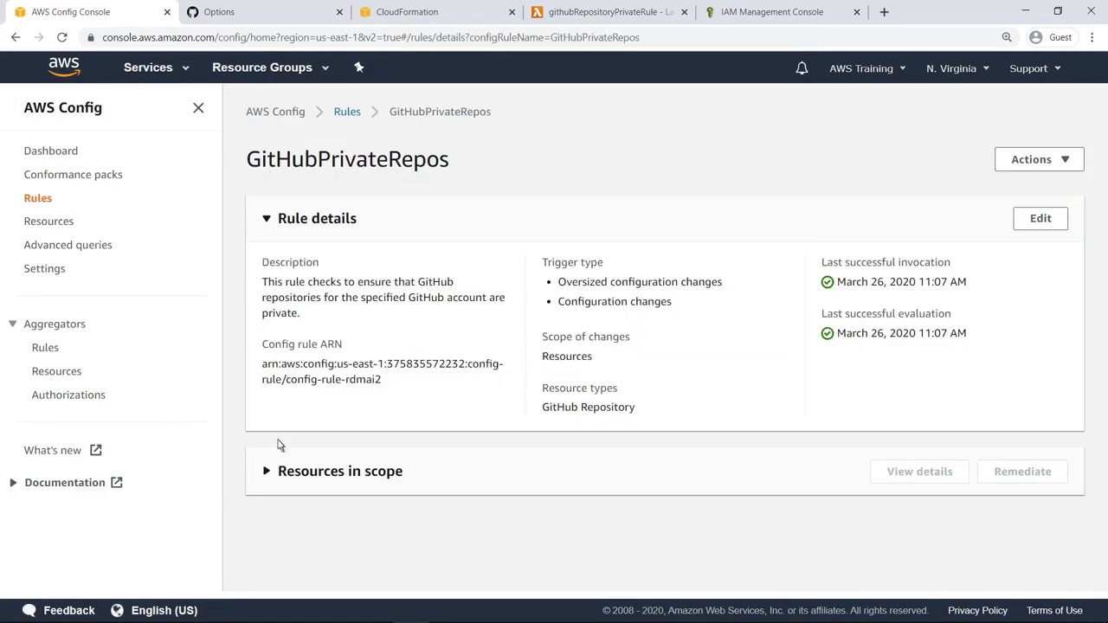
left_click(266, 472)
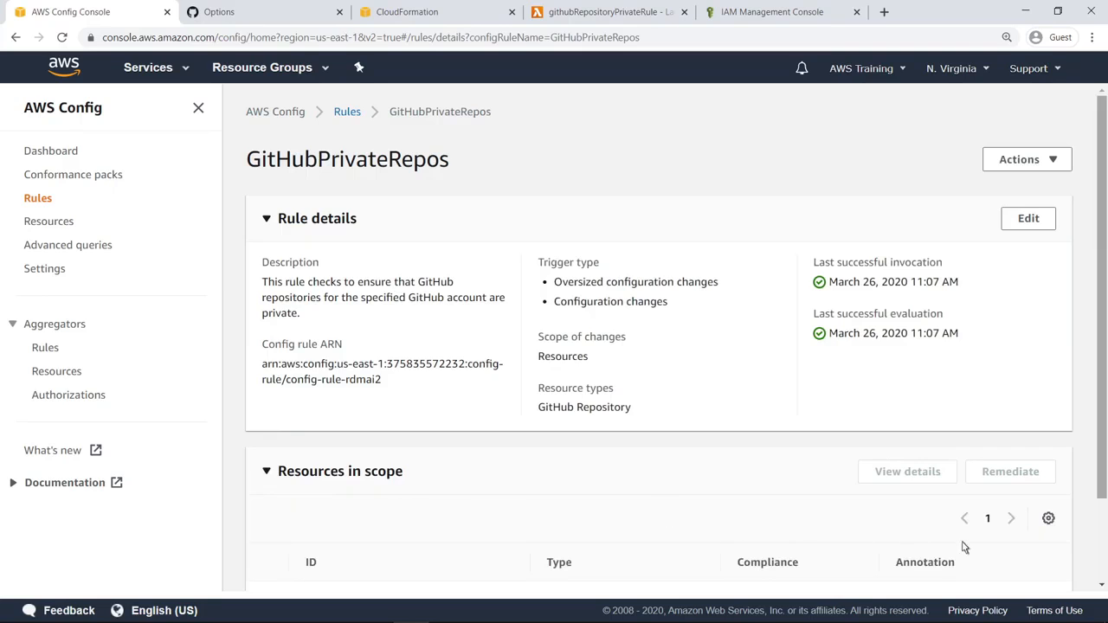
scroll(1103, 562, "down", 2)
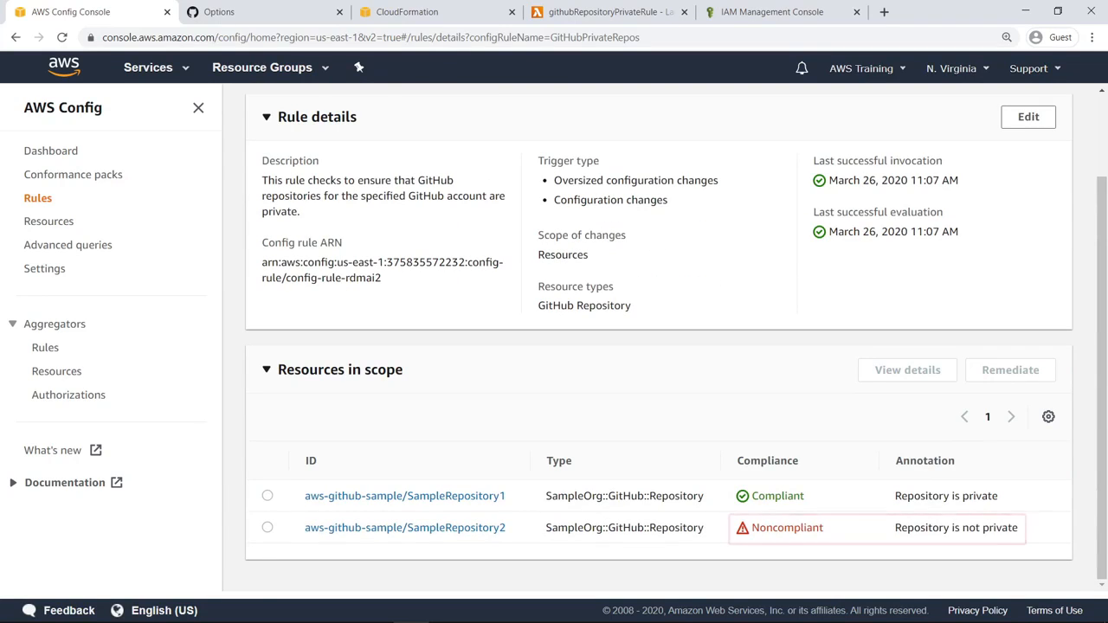